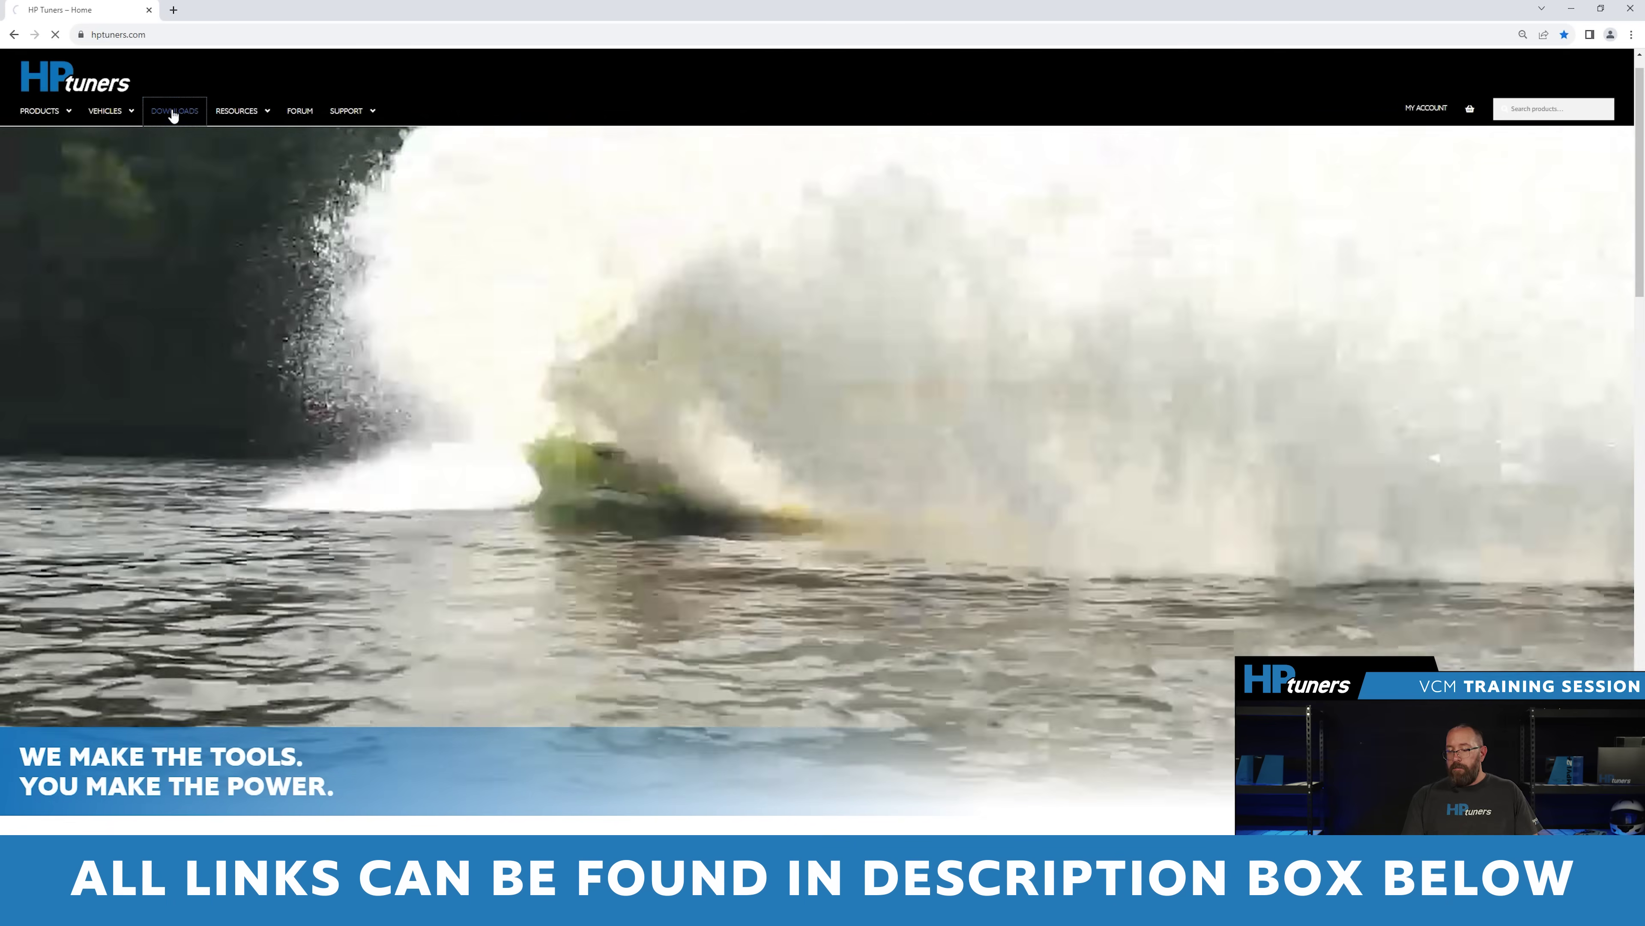
# Download the 130 MB VCM Suite.msi installer from the HP Tuners Downloads page and run it
pyautogui.click(174, 111)
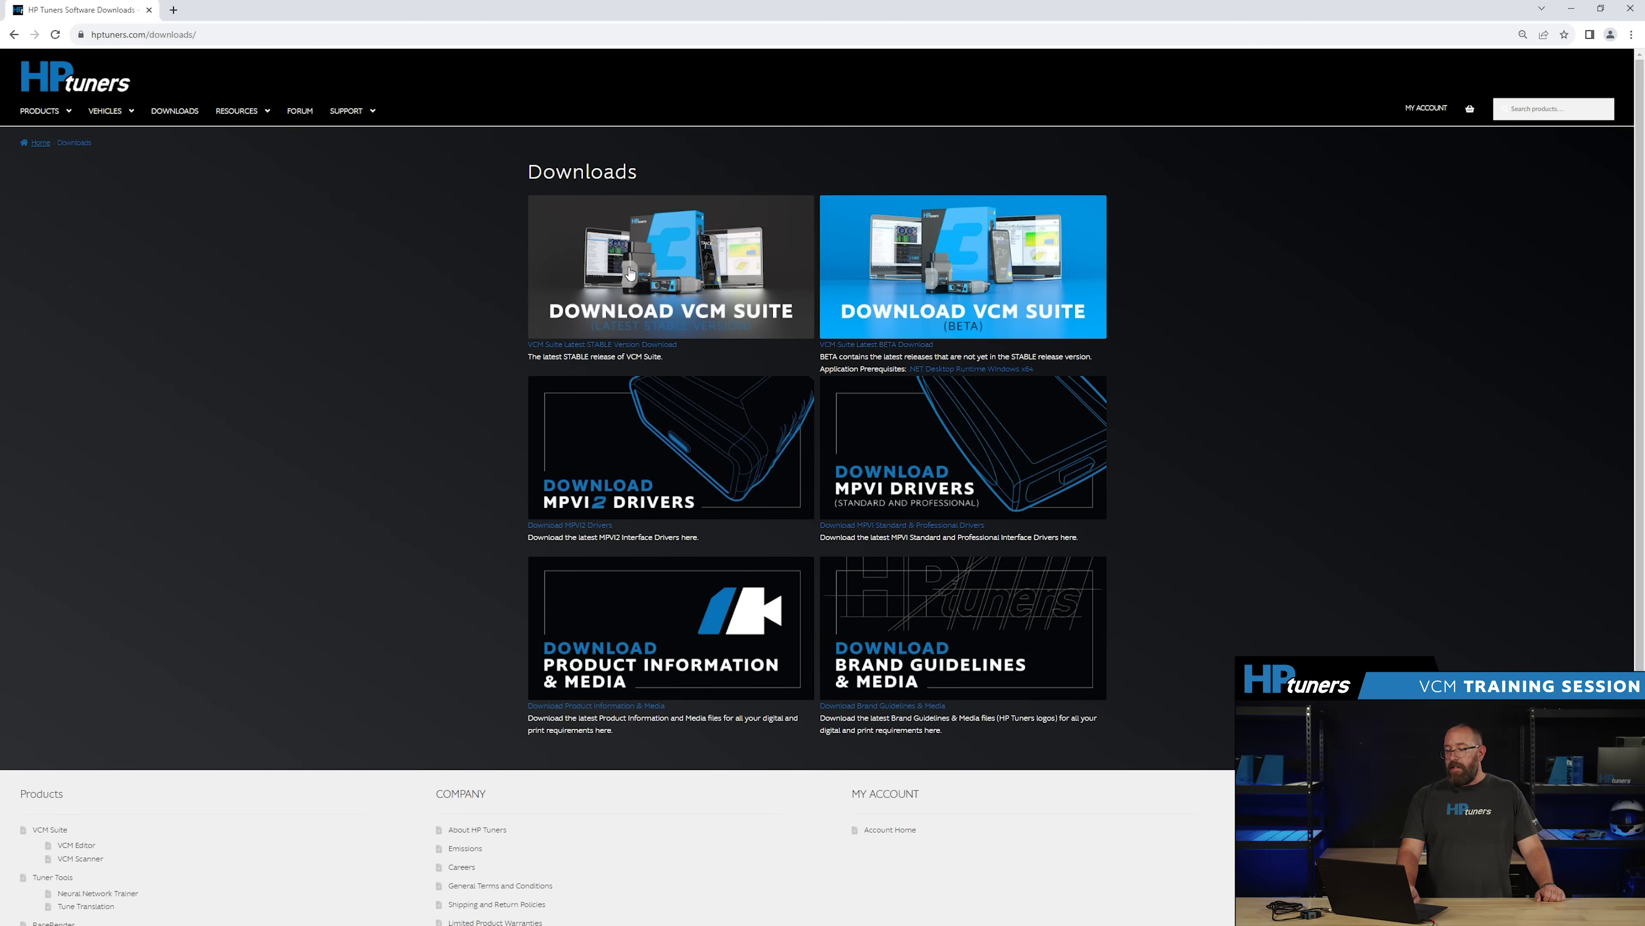
pyautogui.click(653, 282)
pyautogui.click(1571, 35)
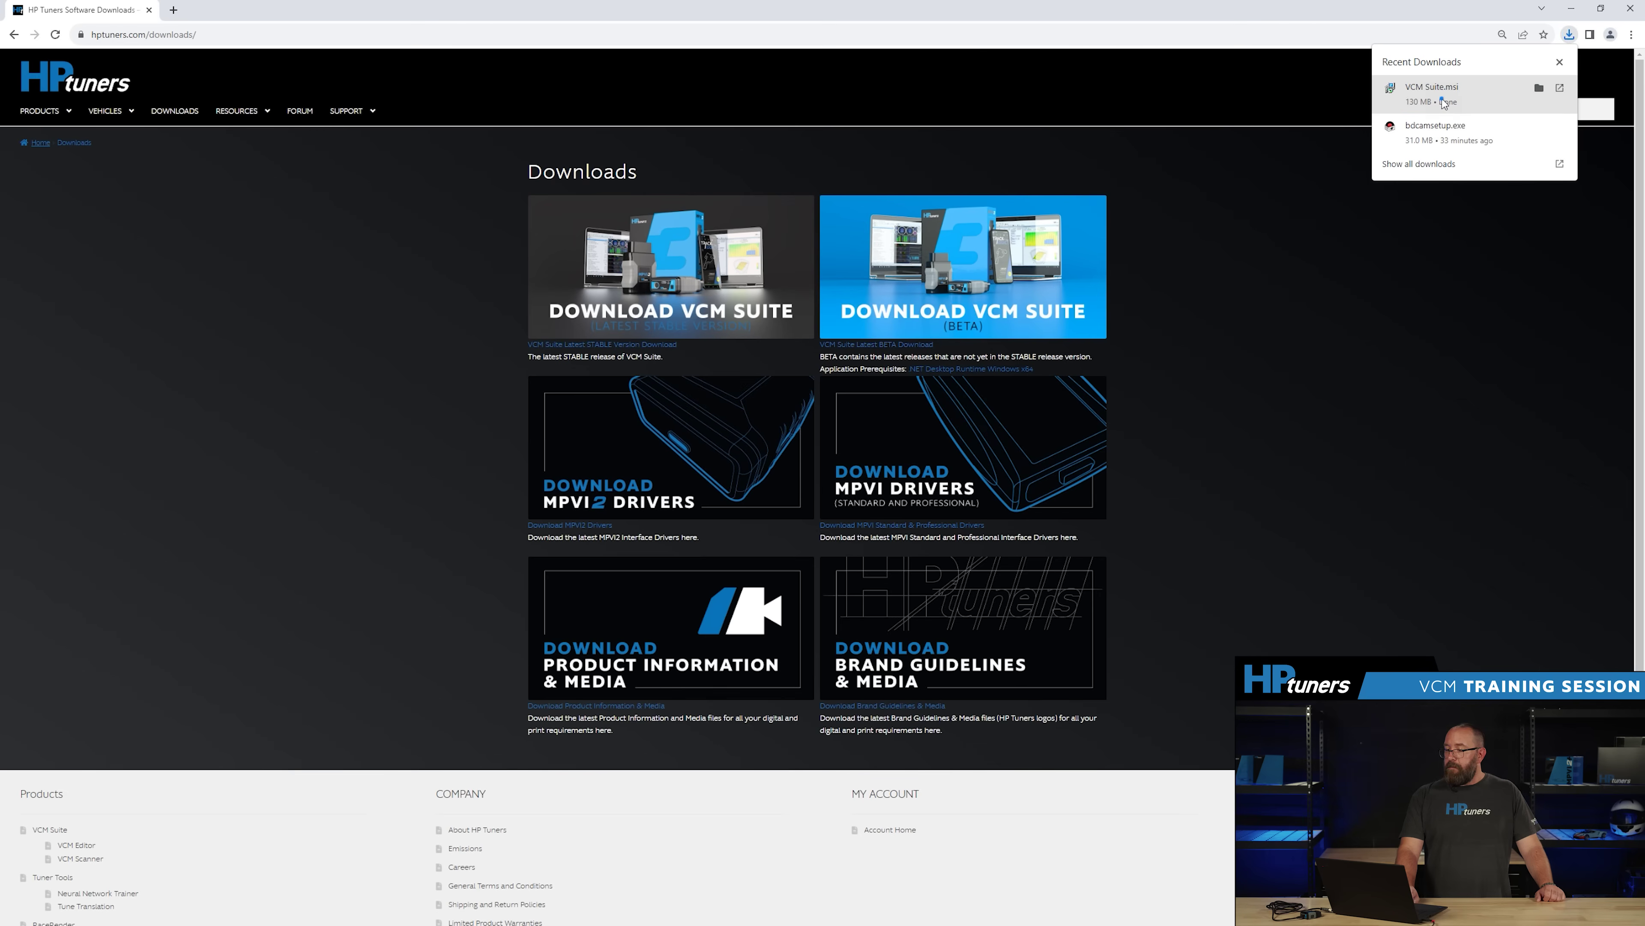
pyautogui.click(1442, 100)
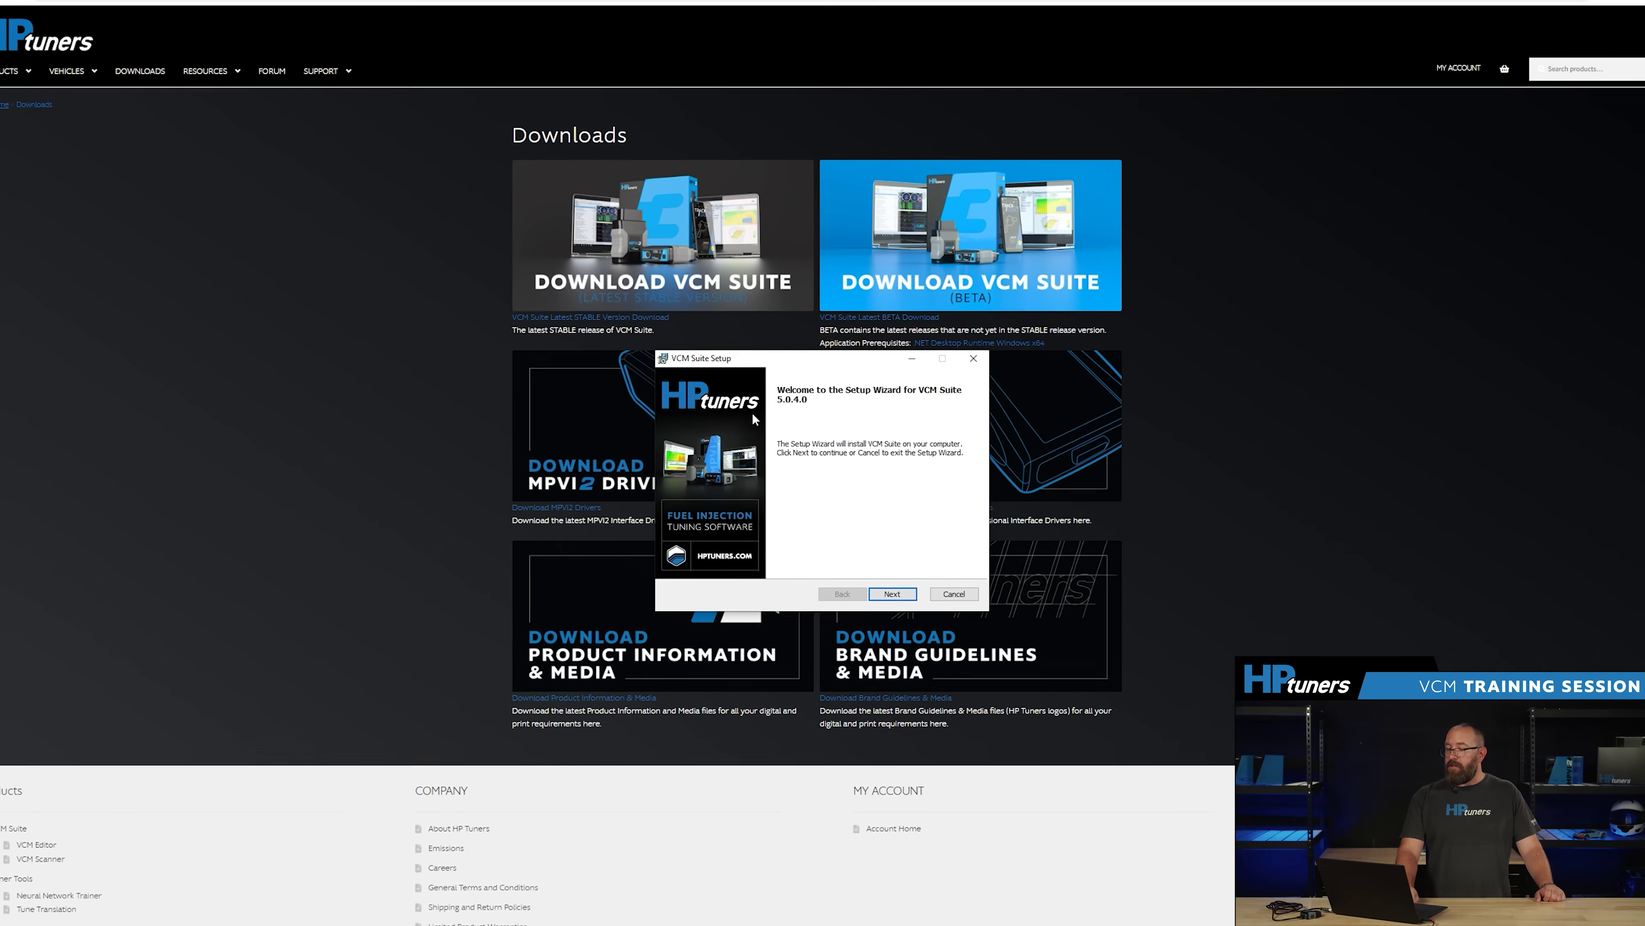
# Install VCM Suite 5.0.4.0, accepting the licence and keeping the default install folder
pyautogui.click(898, 591)
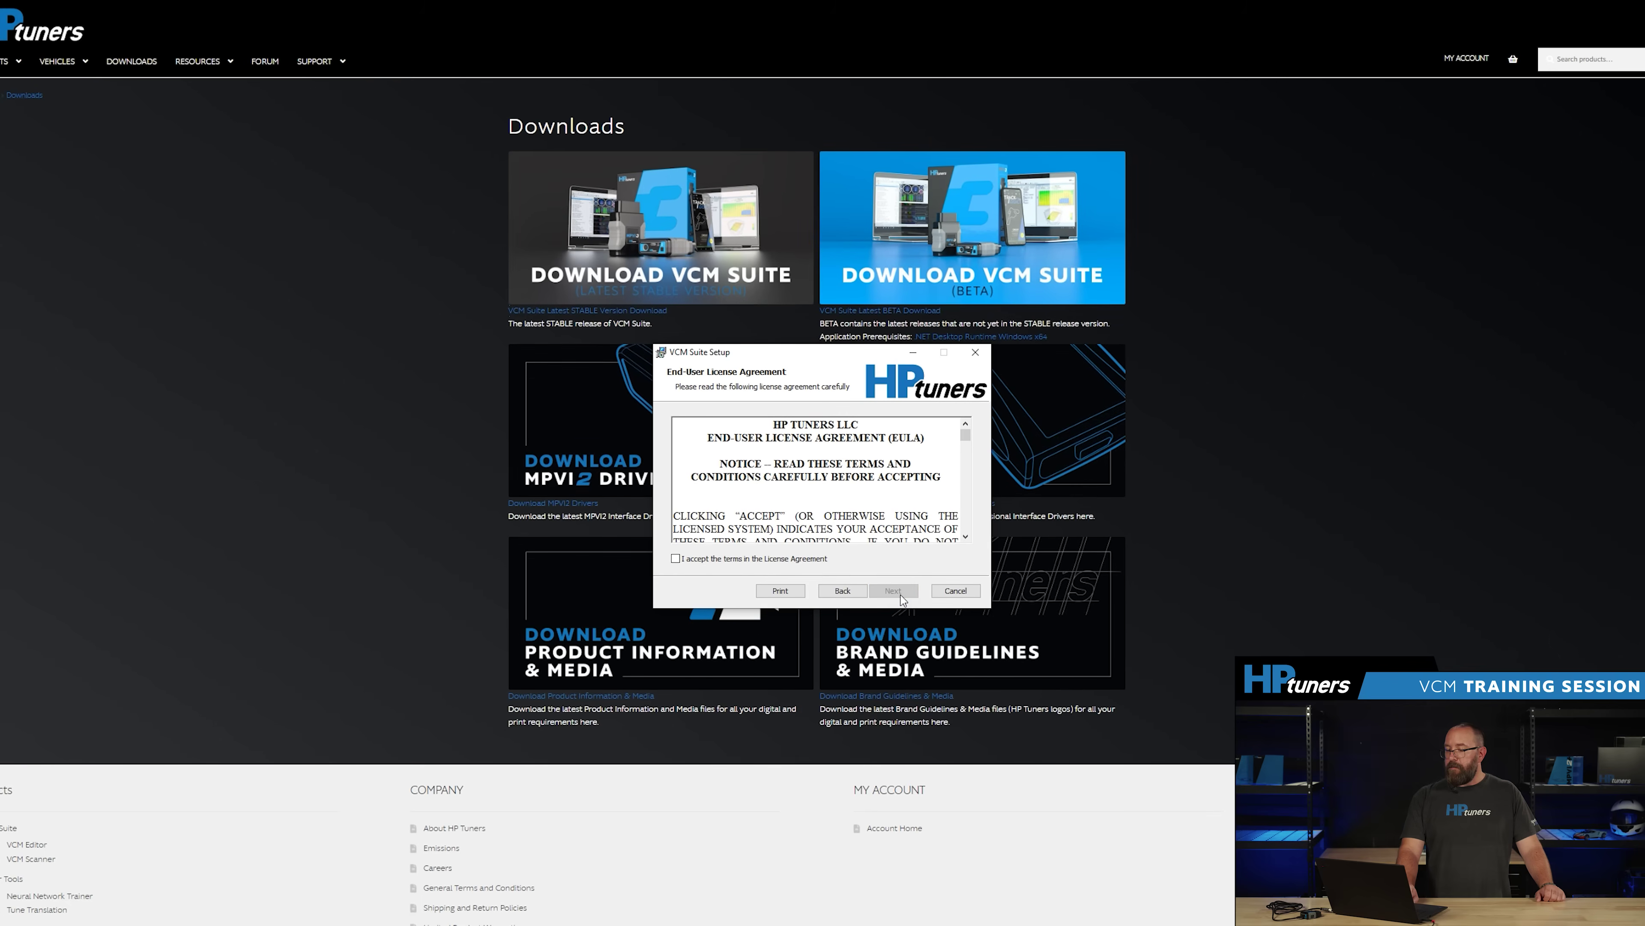
pyautogui.click(676, 559)
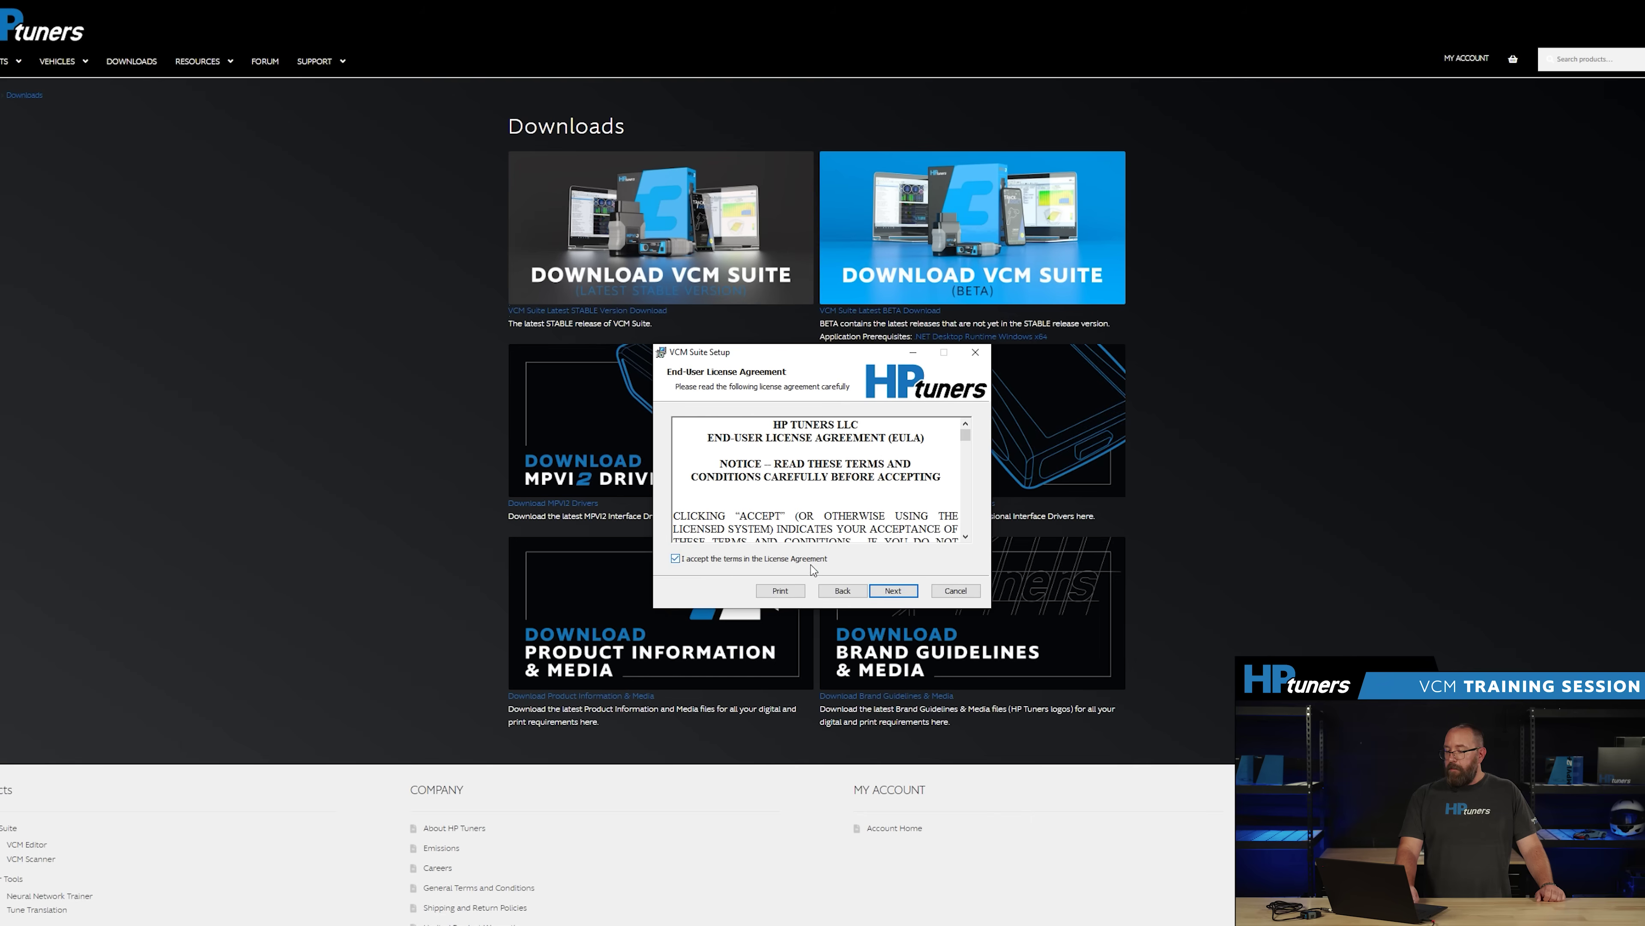
pyautogui.click(888, 590)
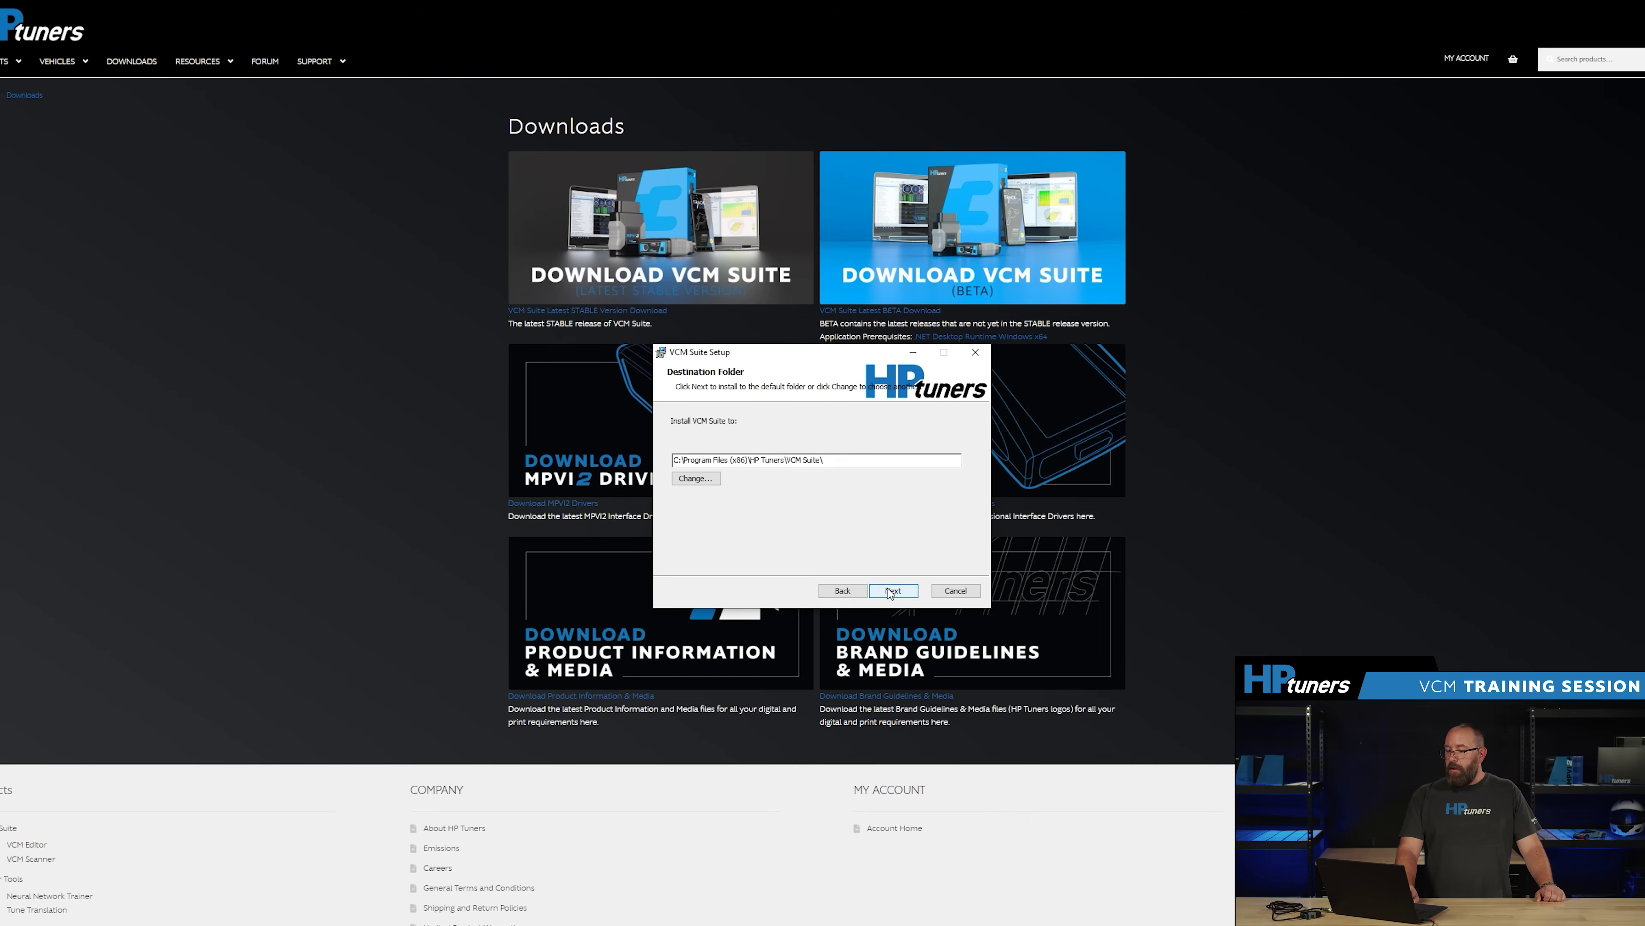
pyautogui.click(891, 590)
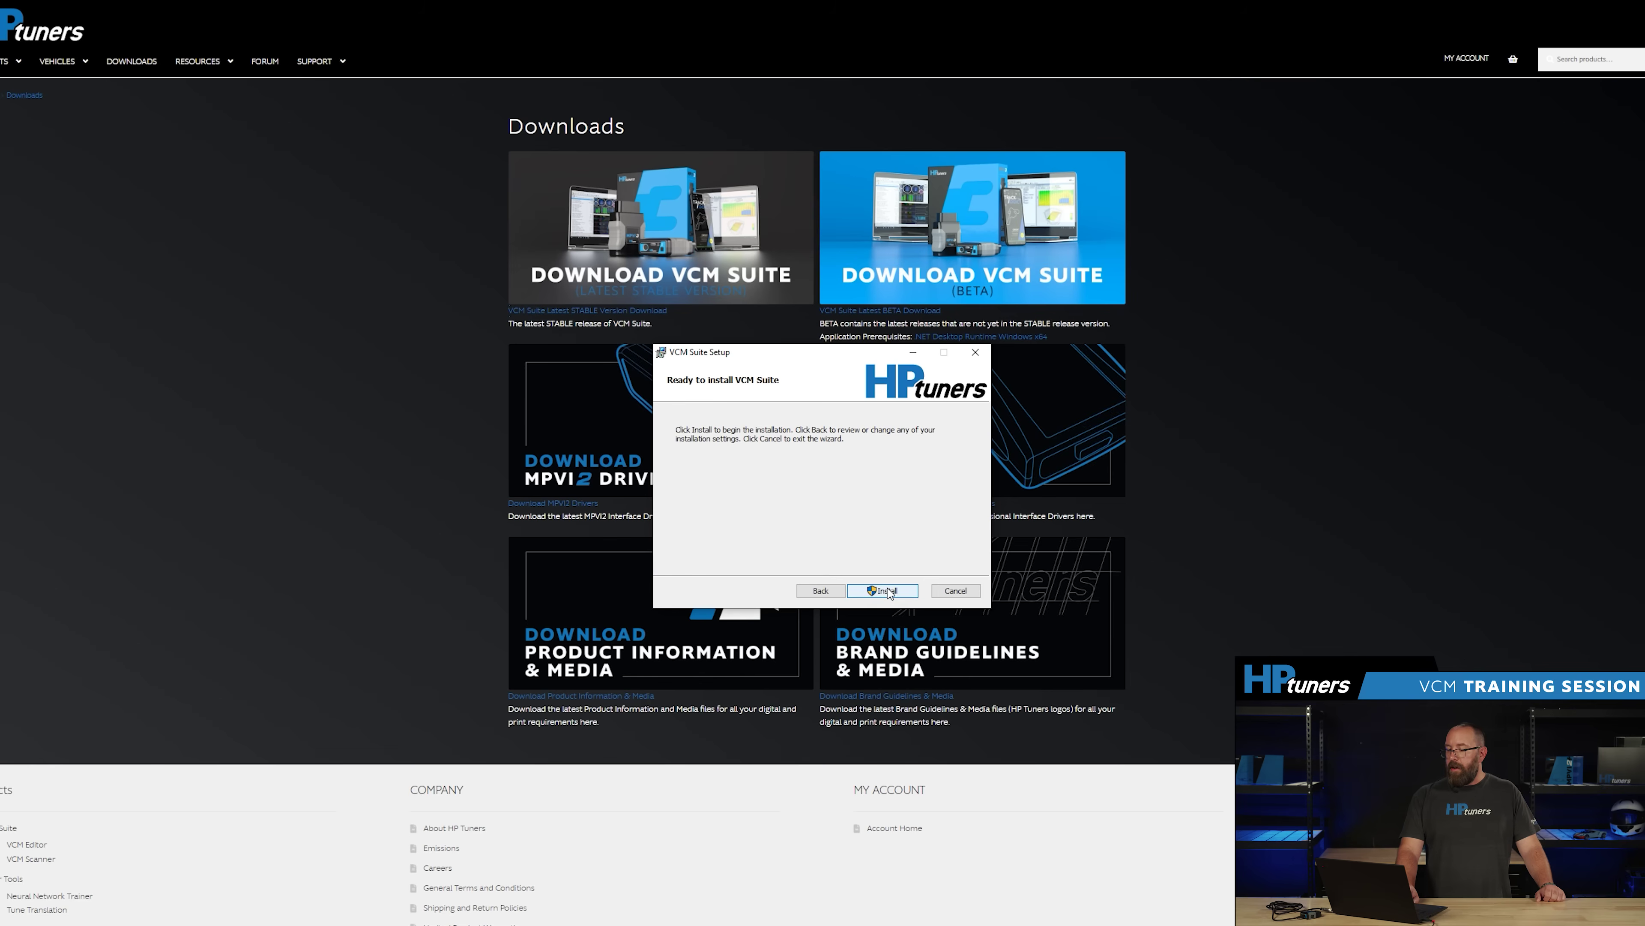
pyautogui.click(889, 590)
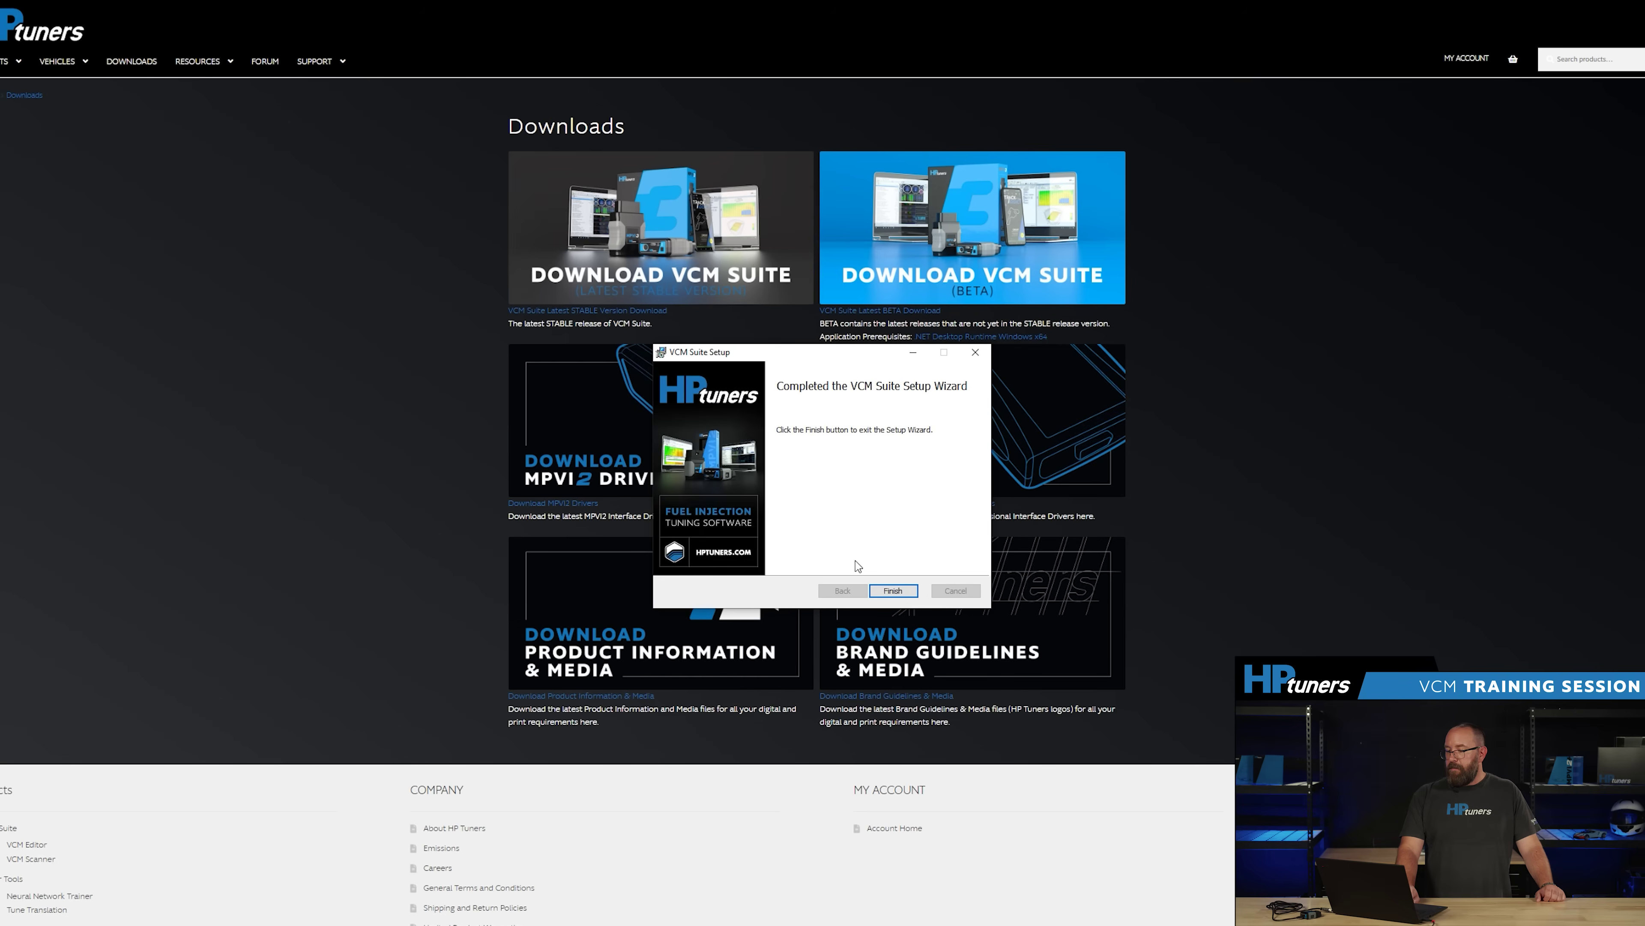
pyautogui.click(886, 591)
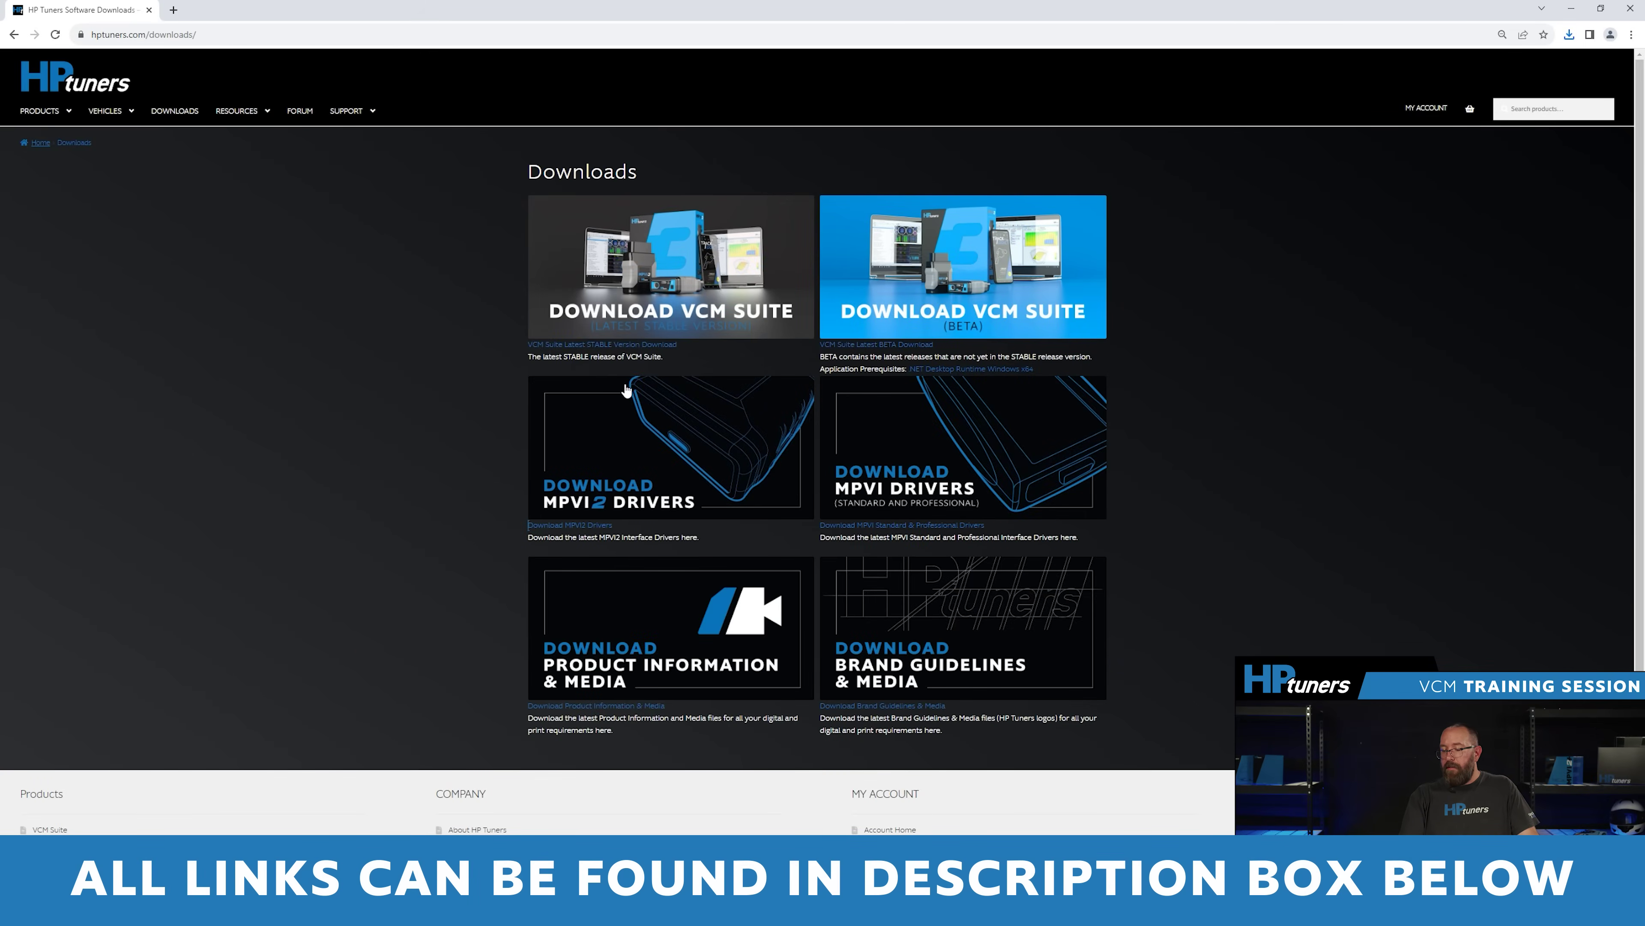
# Download the MPVI2 driver package CDM21228_Setup (1).zip and view it in the Downloads folder
pyautogui.click(642, 428)
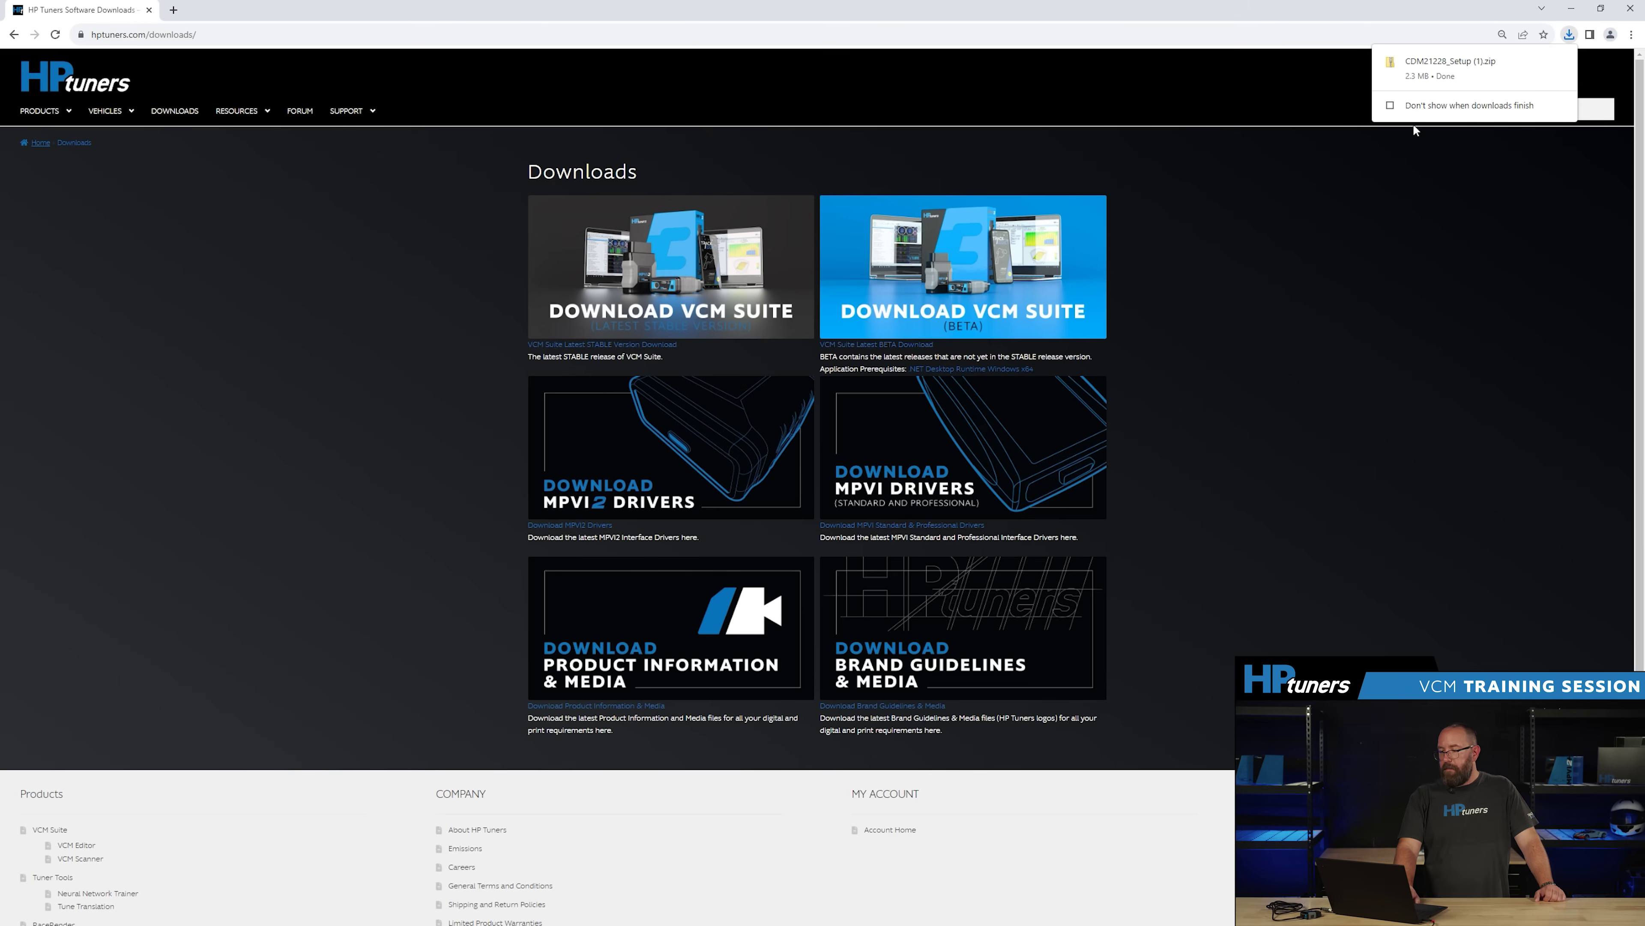
pyautogui.click(1461, 62)
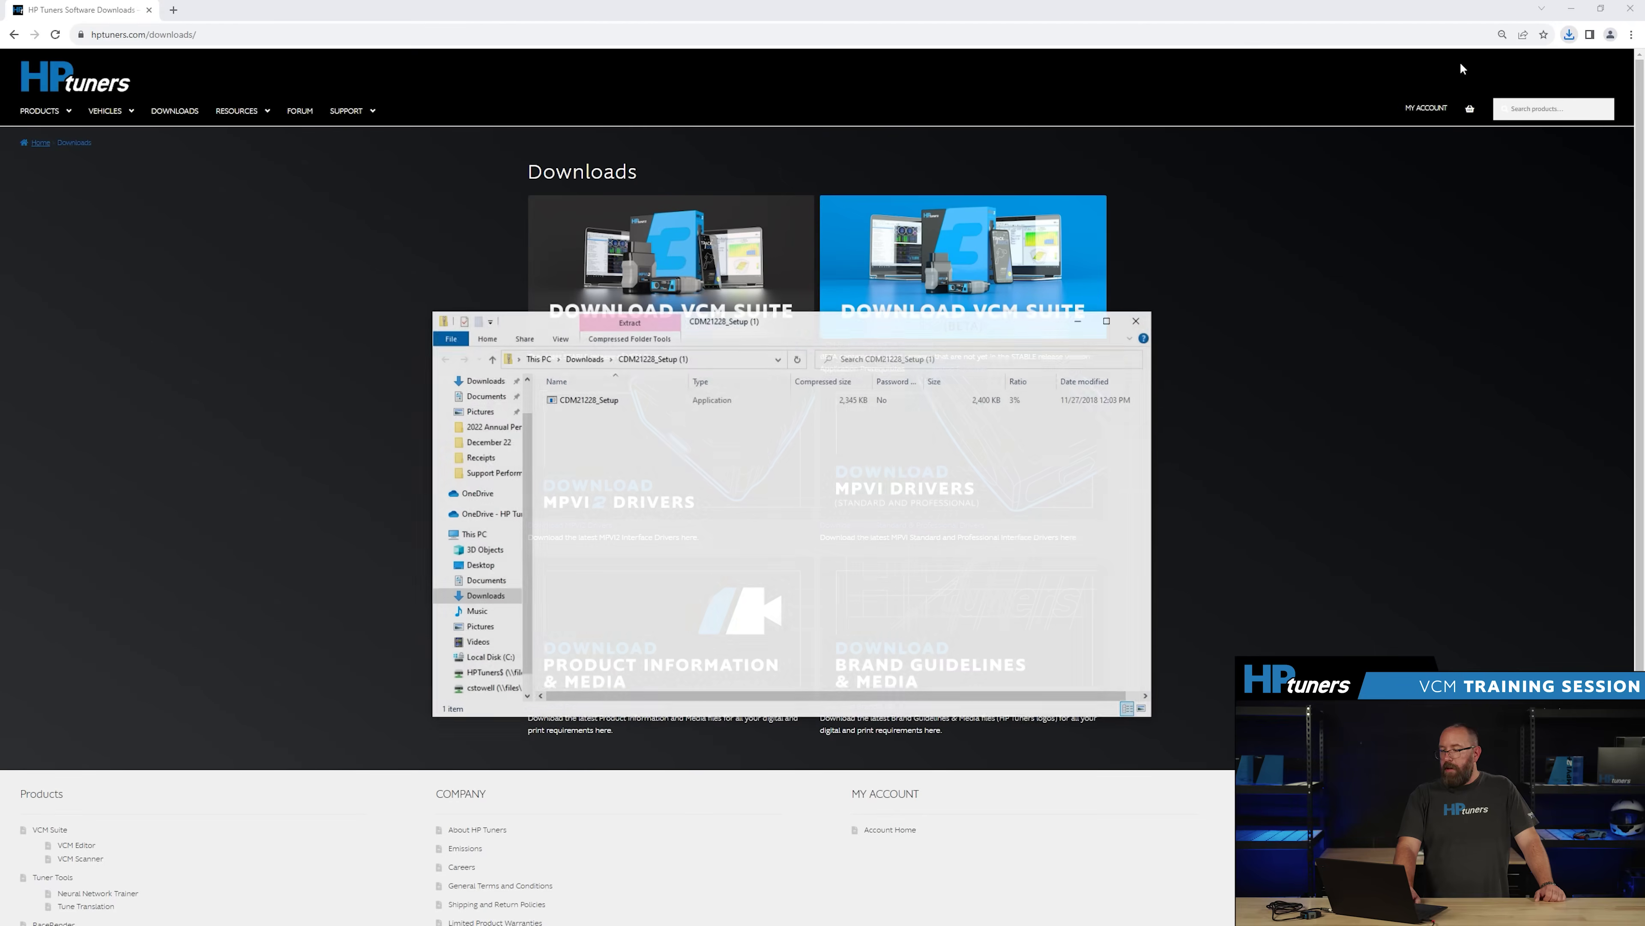
pyautogui.click(583, 358)
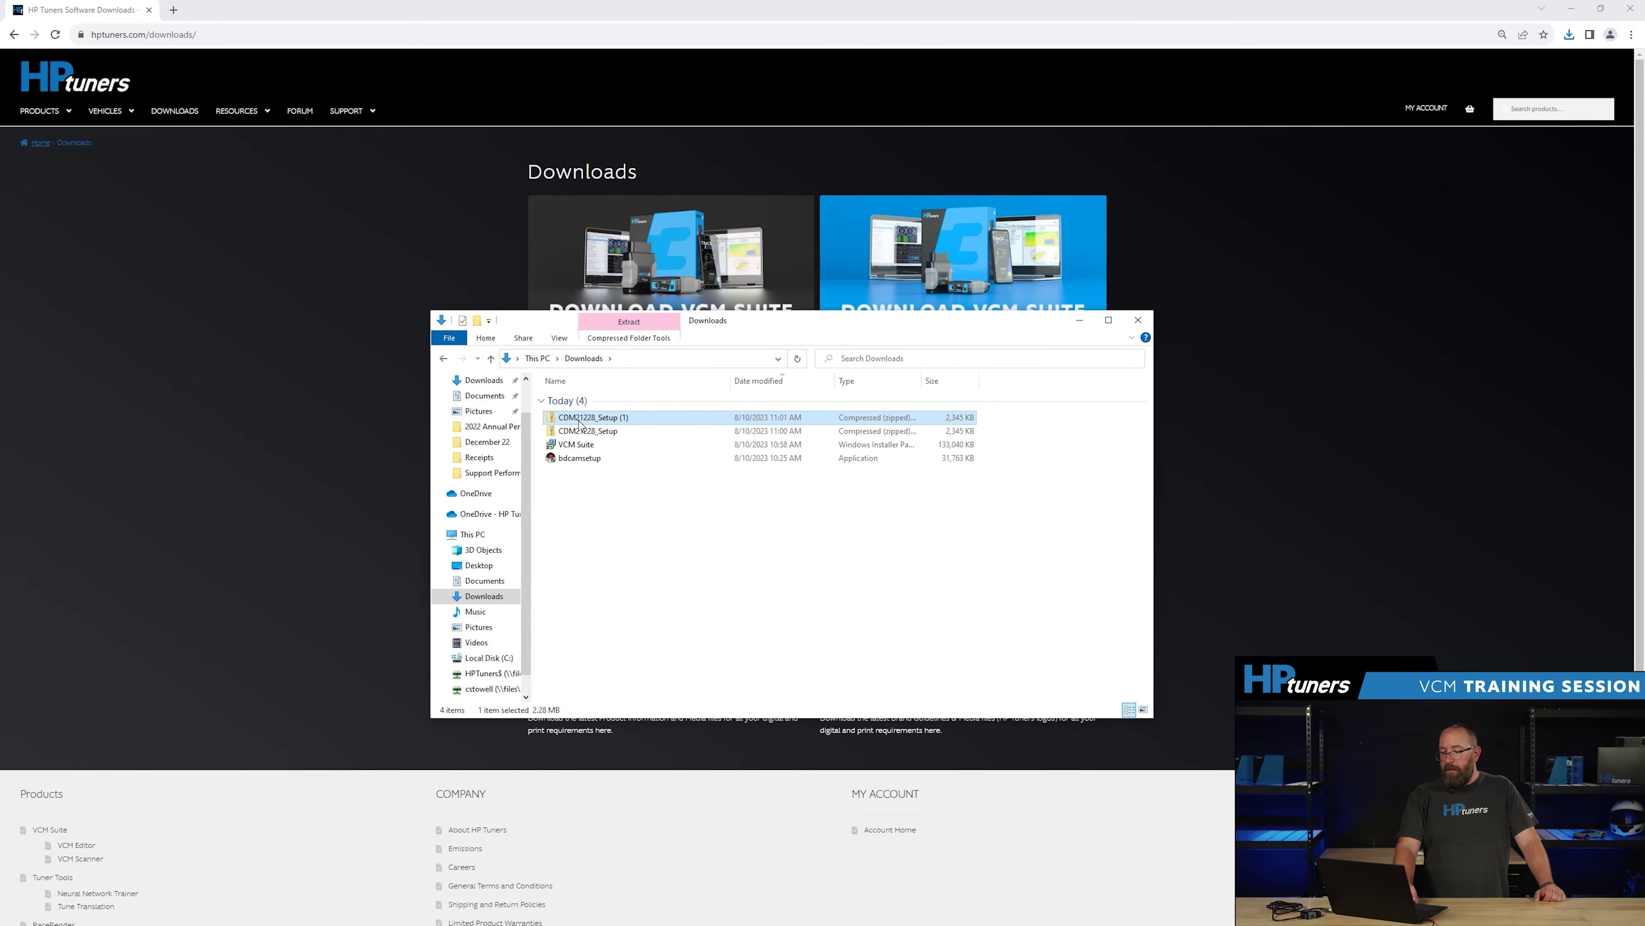
# Extract the CDM21228_Setup zip into its own folder and run CDM21228_Setup
pyautogui.rightClick(579, 436)
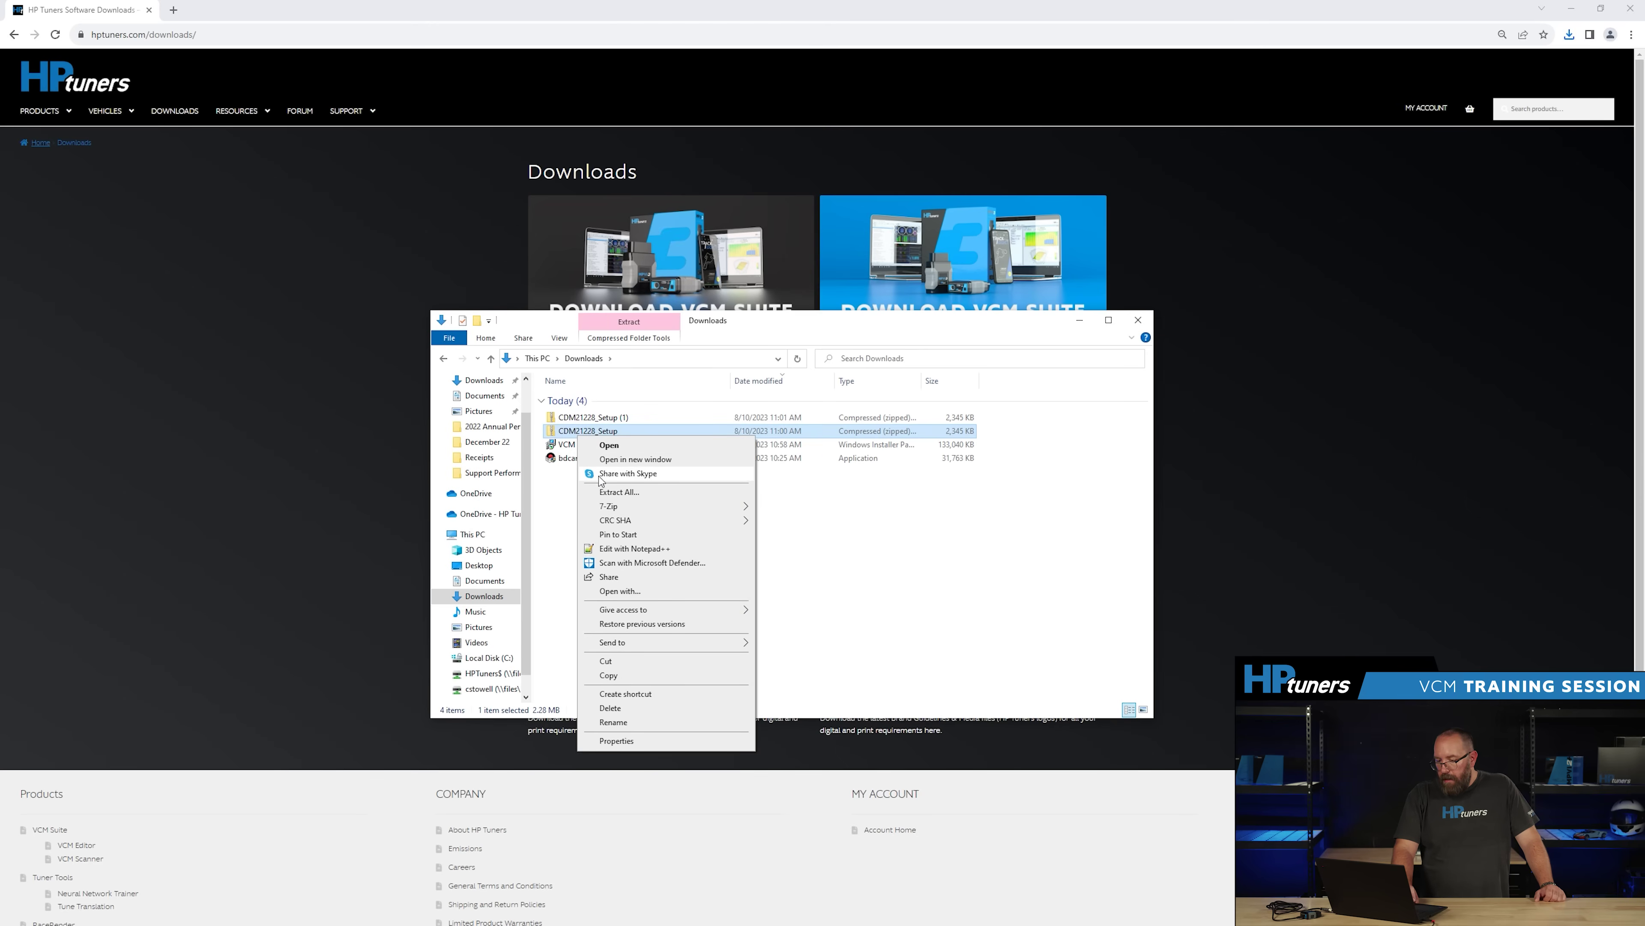
pyautogui.click(608, 493)
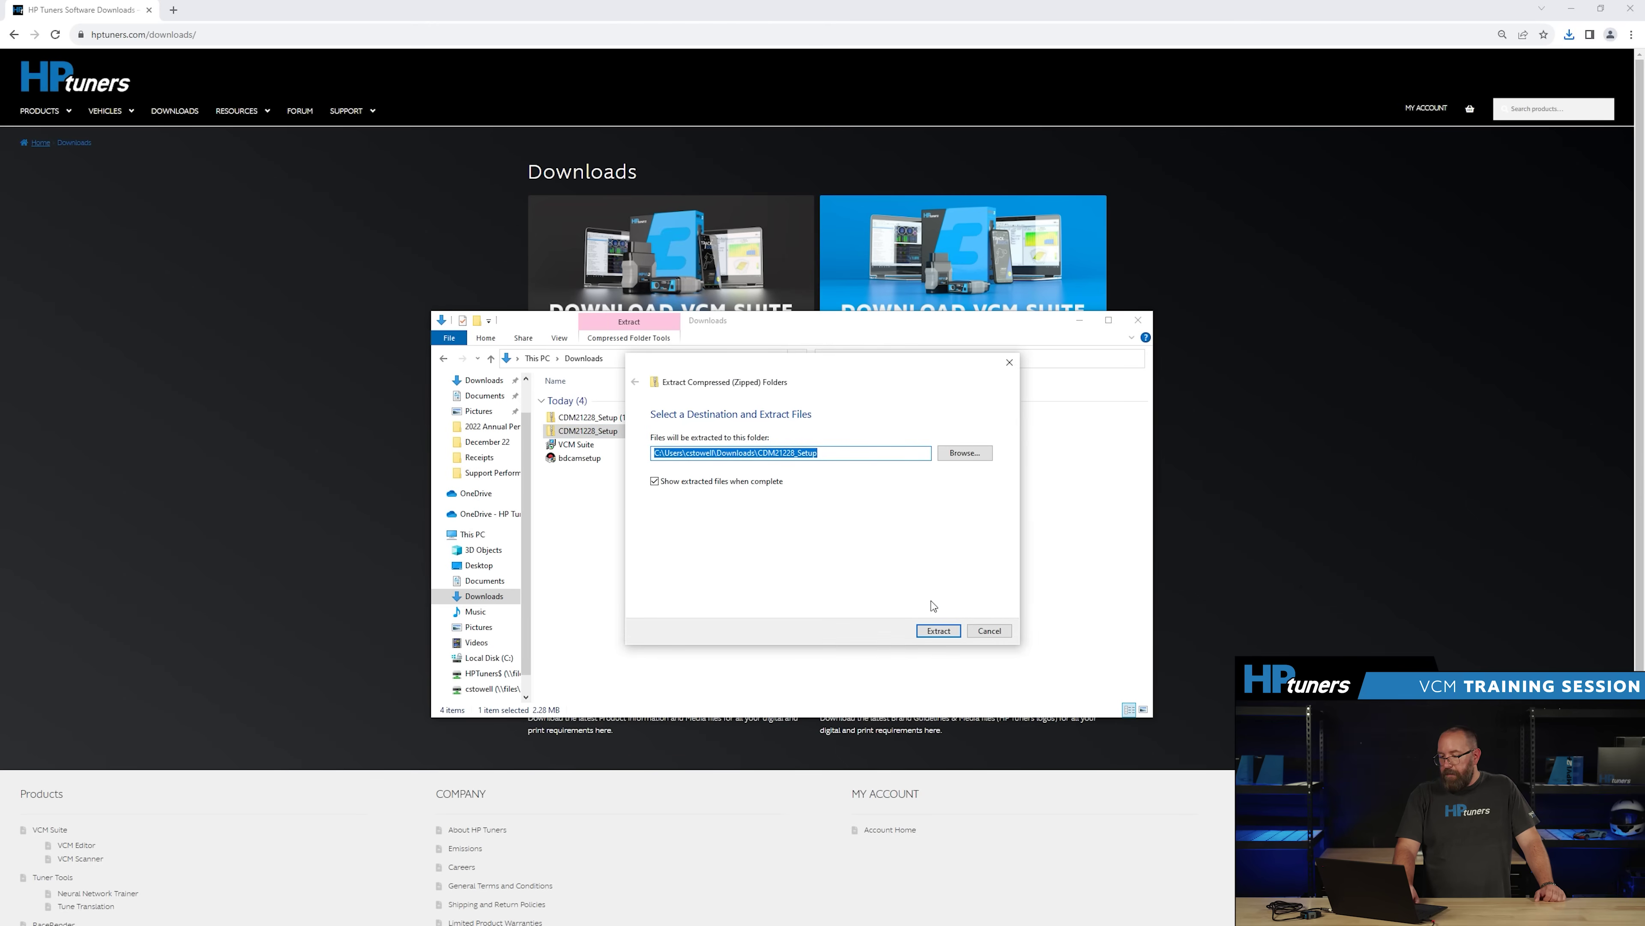
pyautogui.click(939, 631)
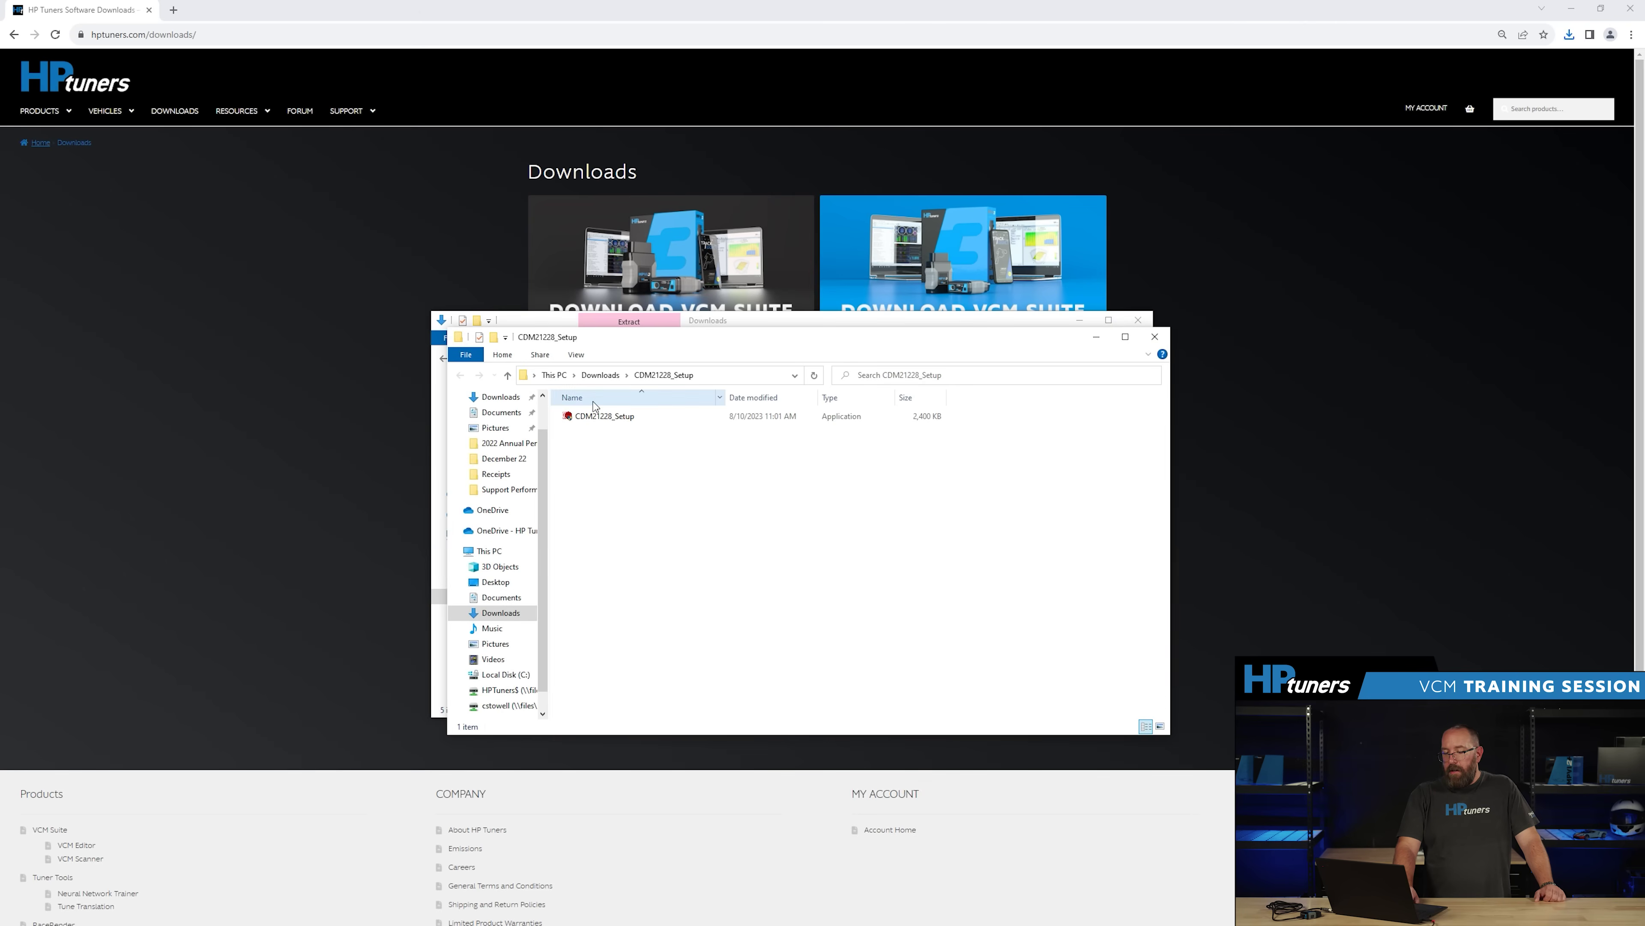
pyautogui.doubleClick(620, 418)
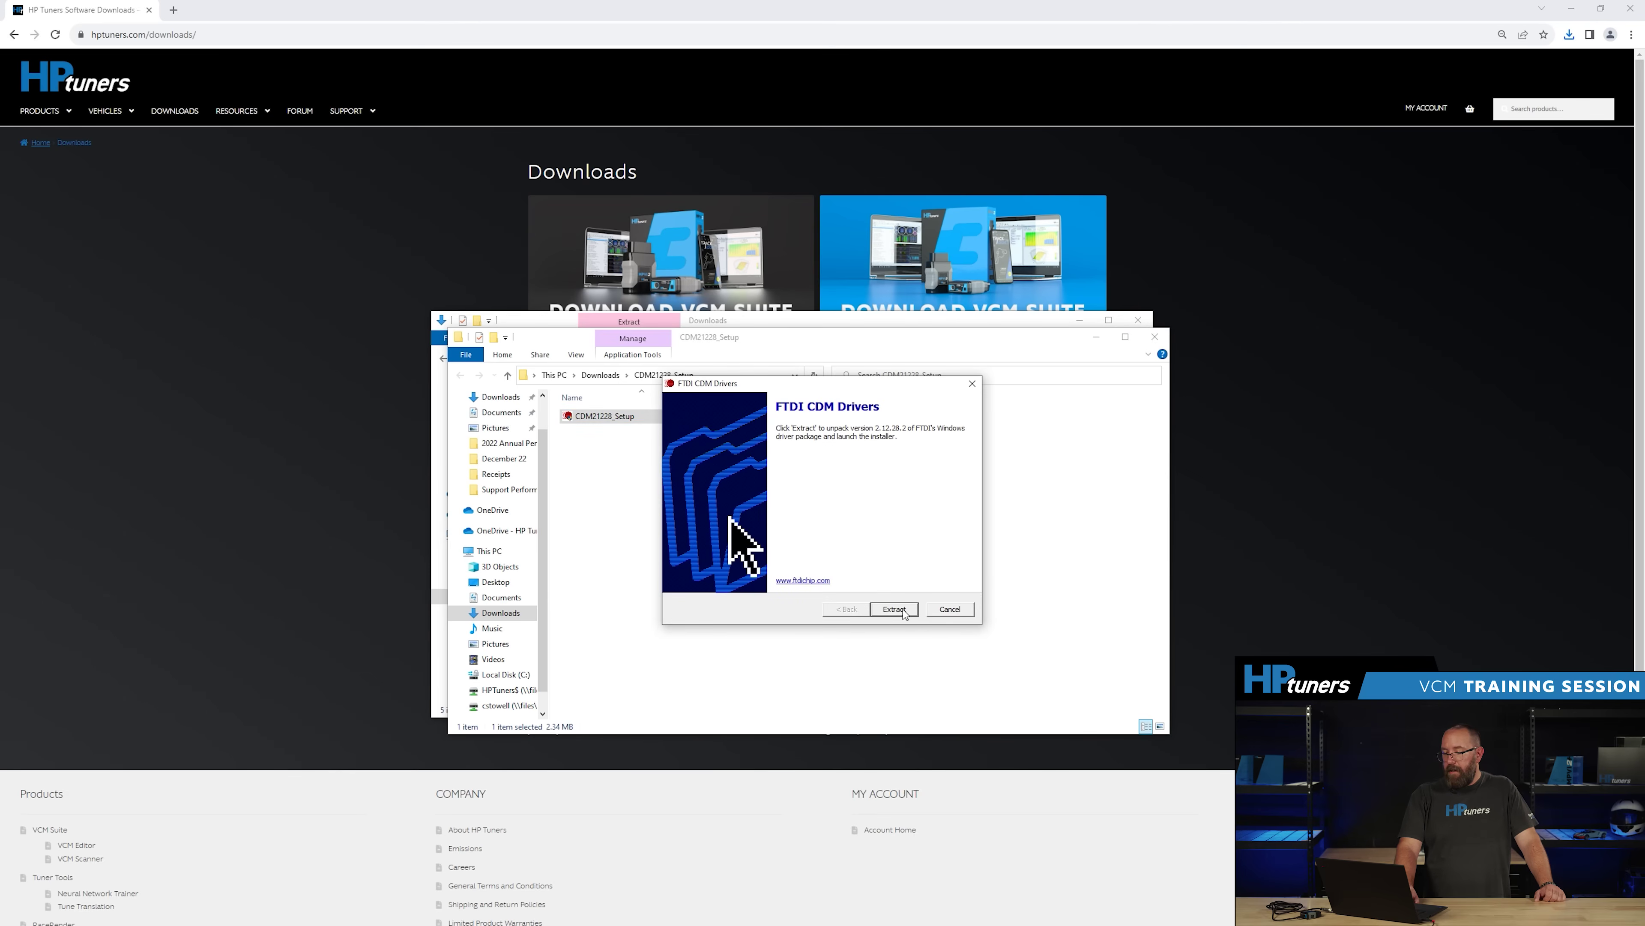
# Install the FTDI CDM drivers, accepting the driver licence agreement
pyautogui.click(897, 610)
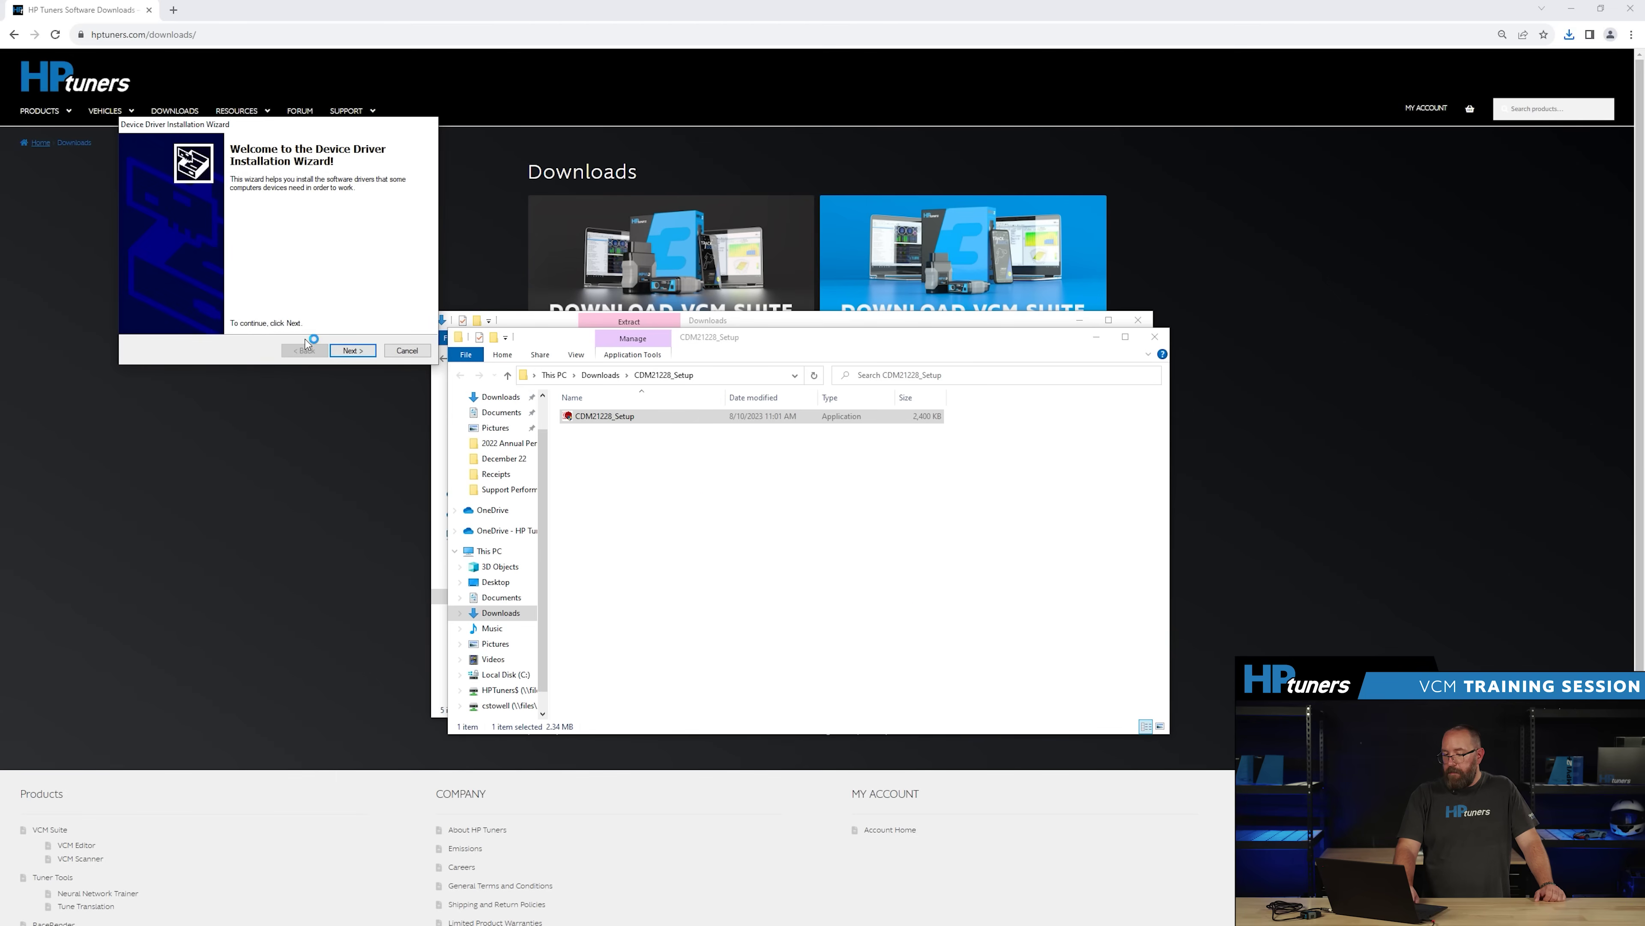
pyautogui.click(351, 351)
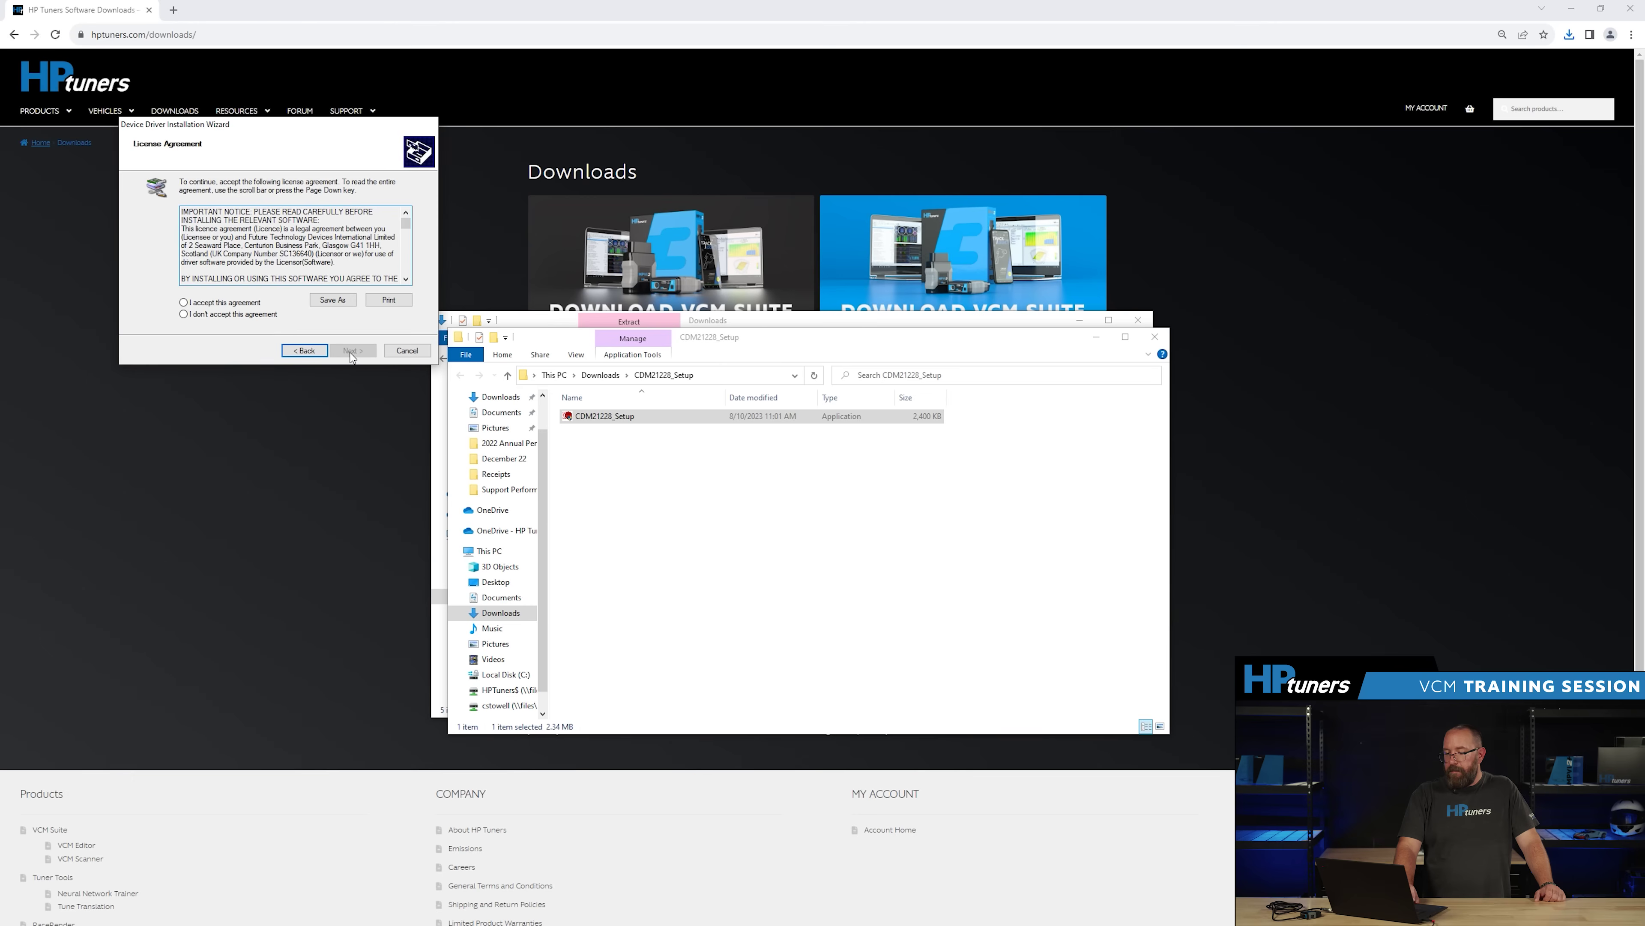
pyautogui.click(184, 303)
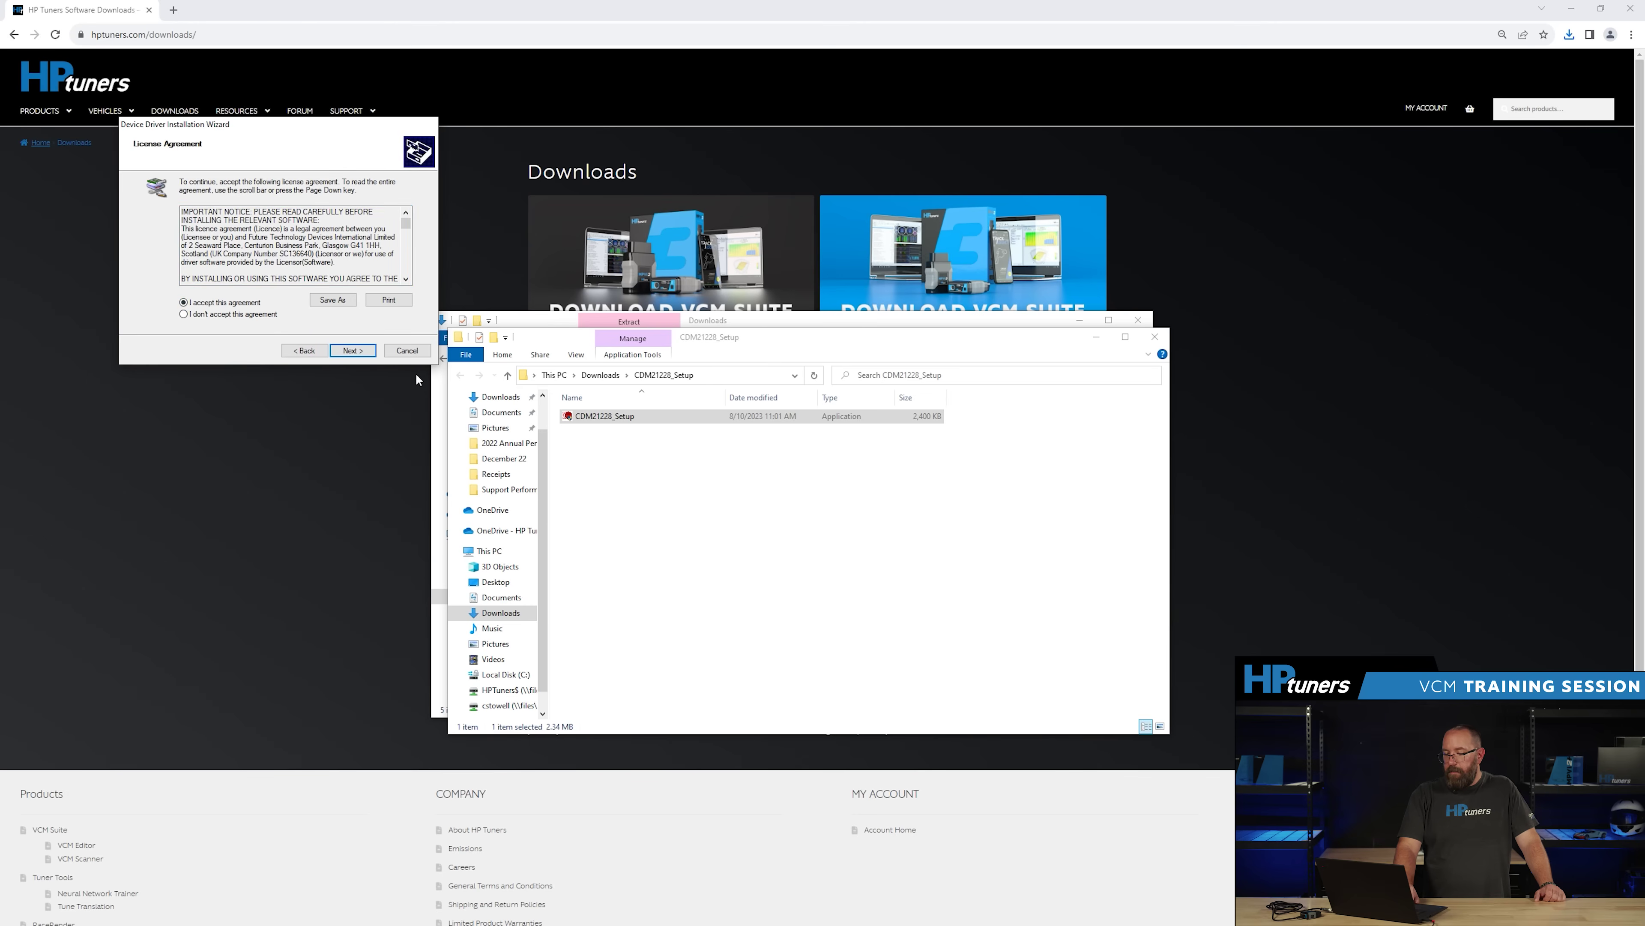
pyautogui.click(353, 350)
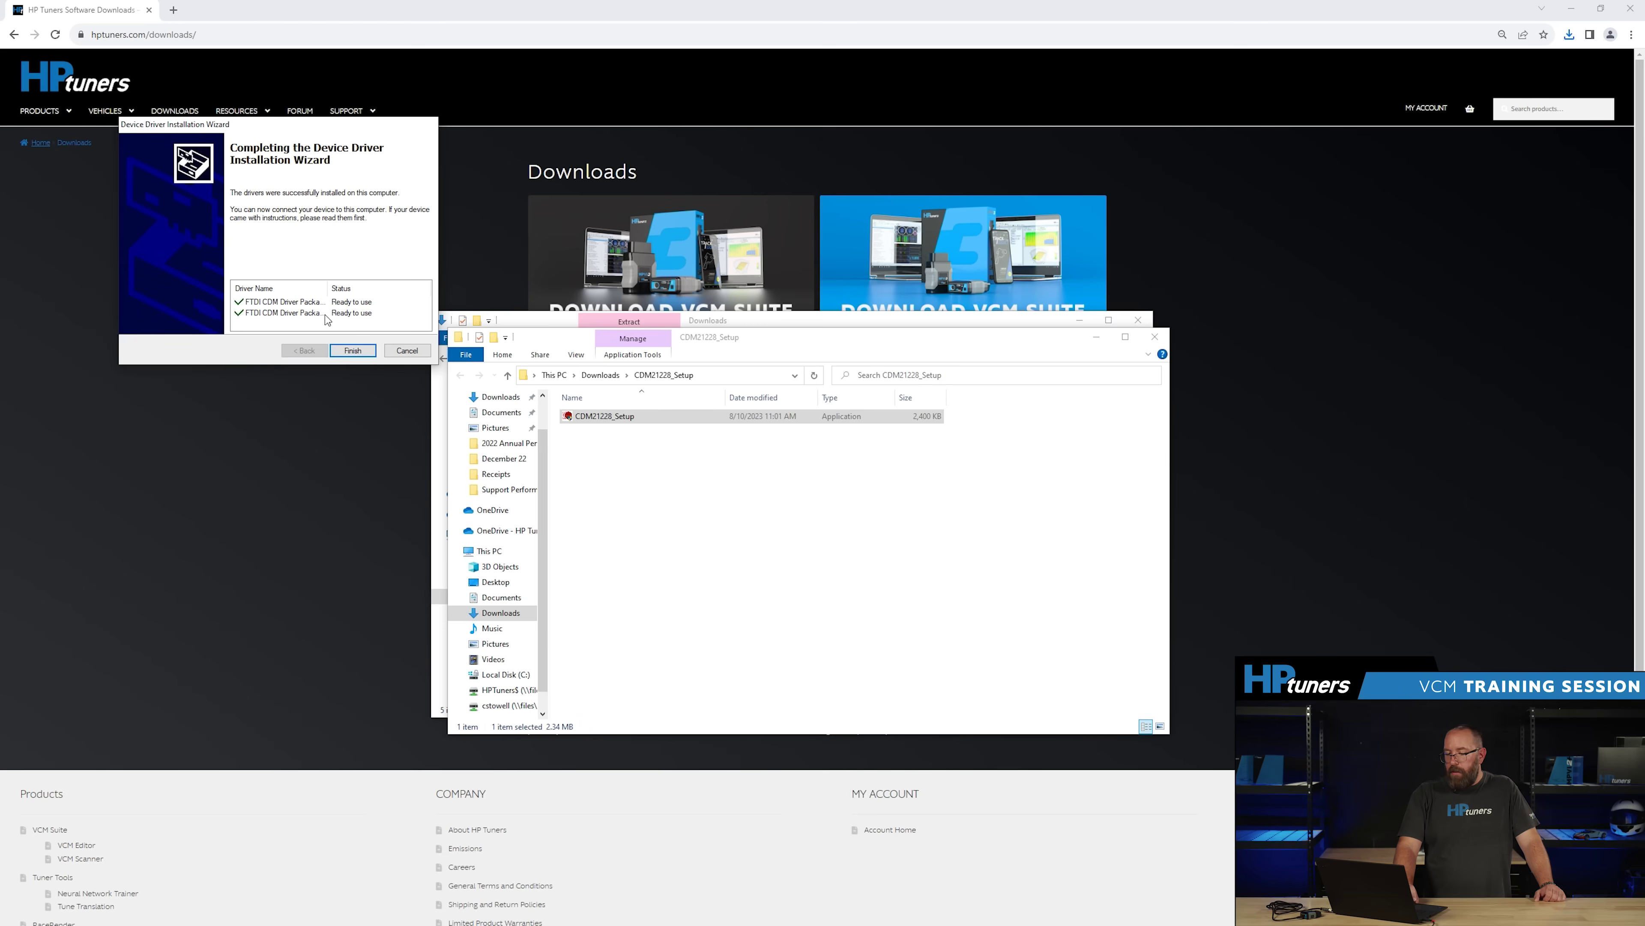
pyautogui.click(352, 351)
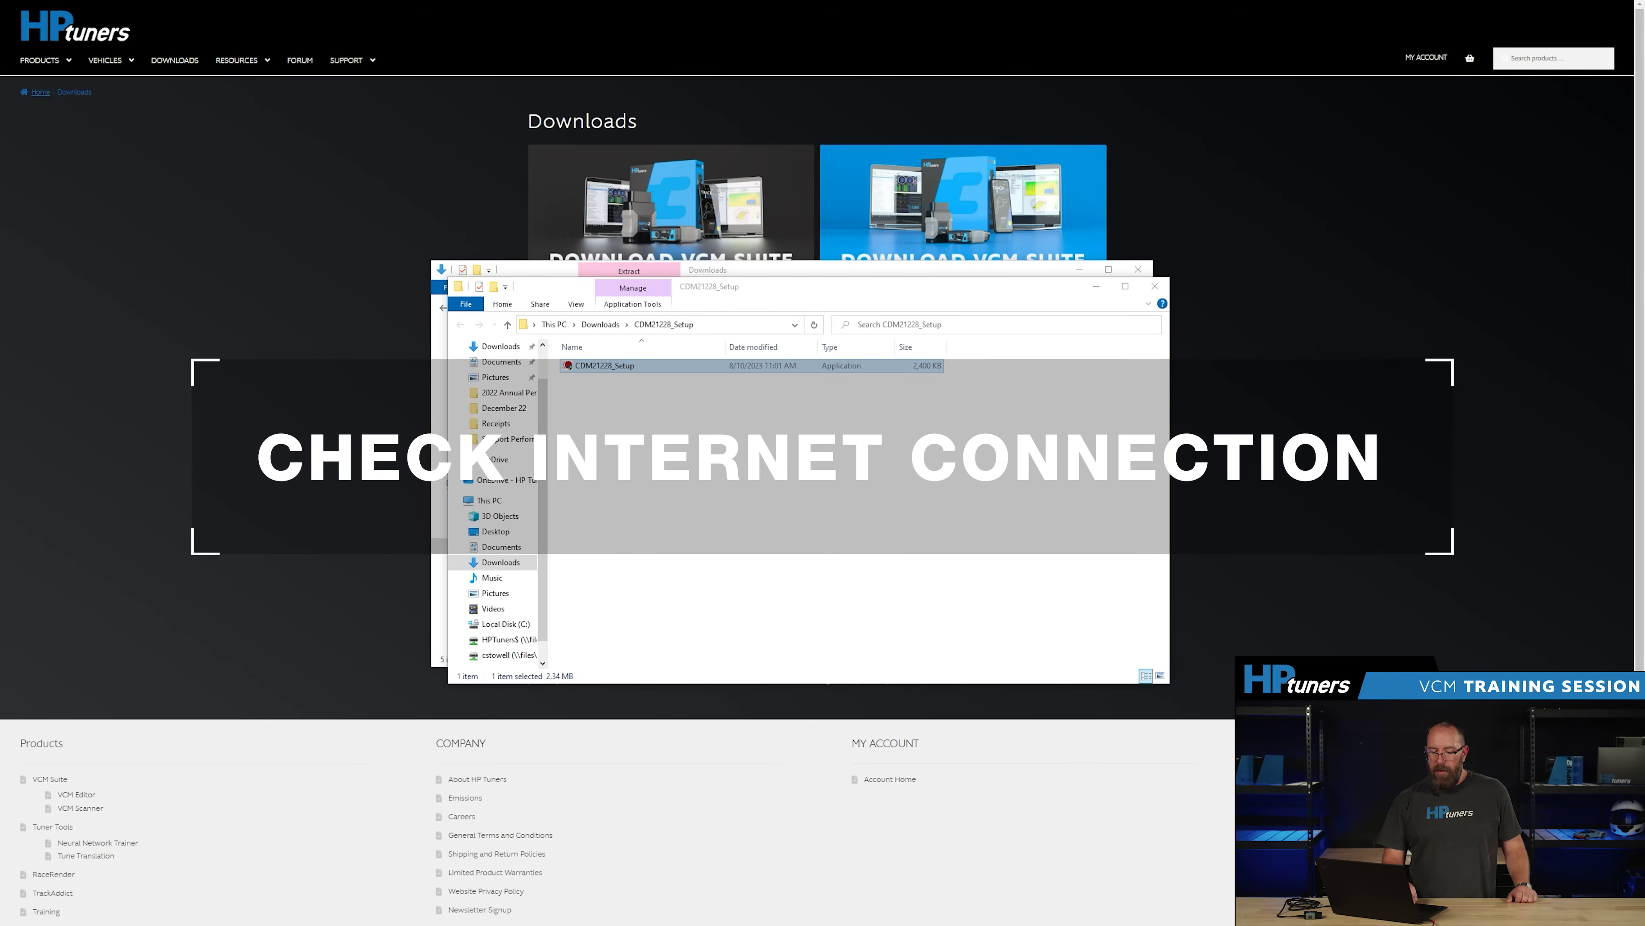
# Launch VCM Editor, confirm version 5.0.4 in Help > About, then run Help > Resync Interface
pyautogui.press('super')
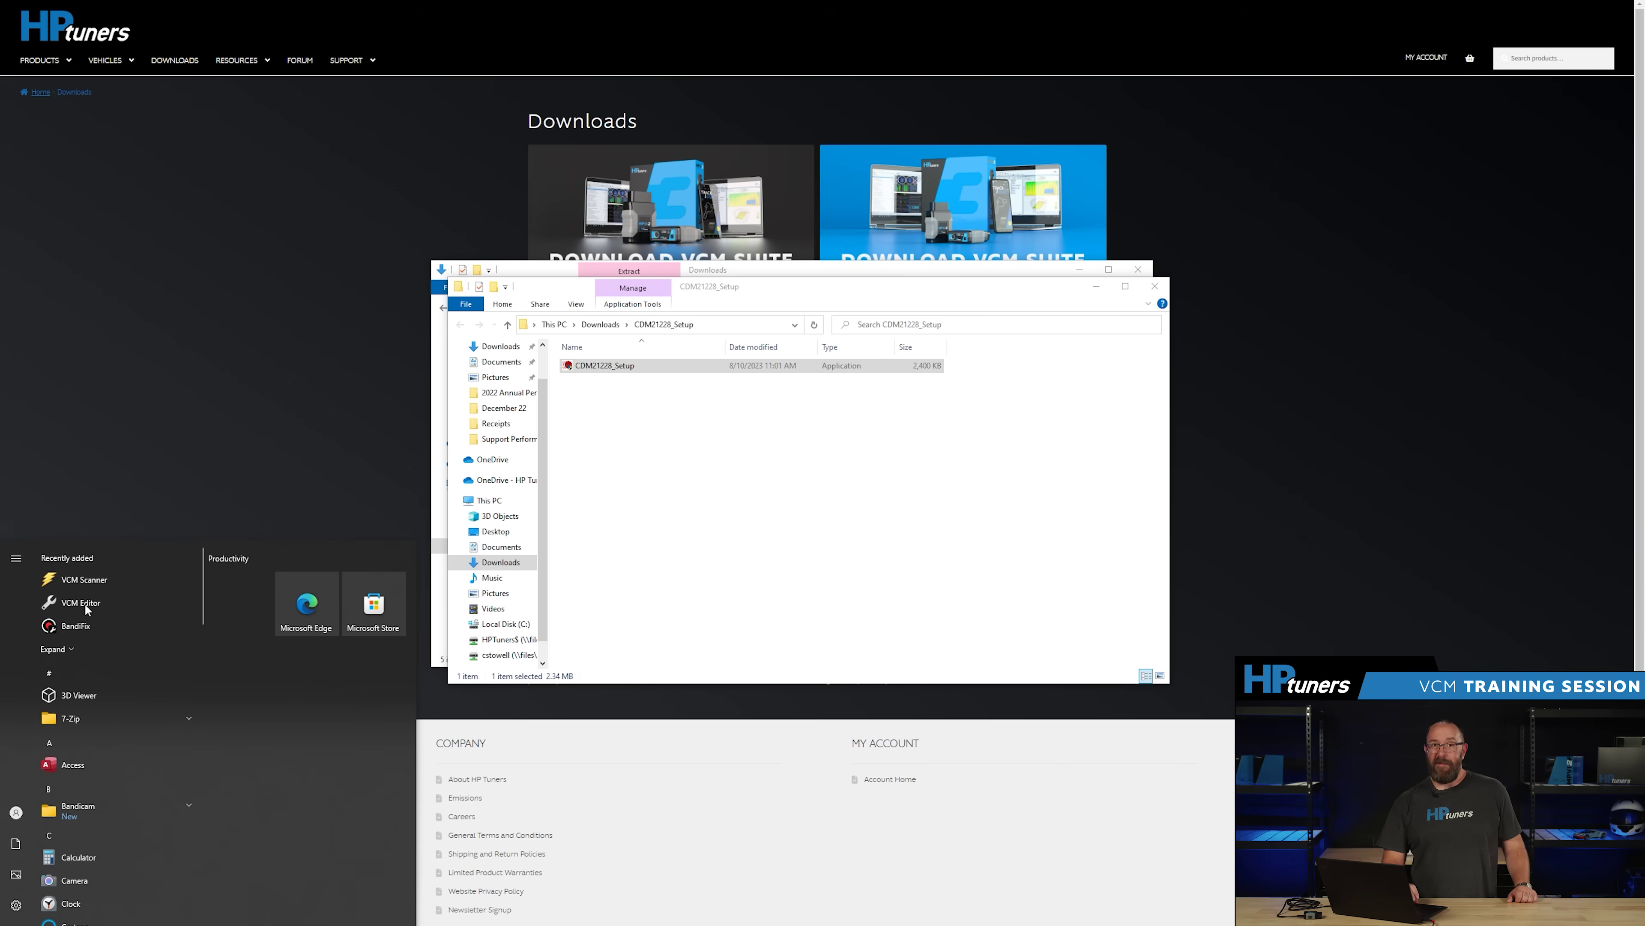
pyautogui.click(85, 603)
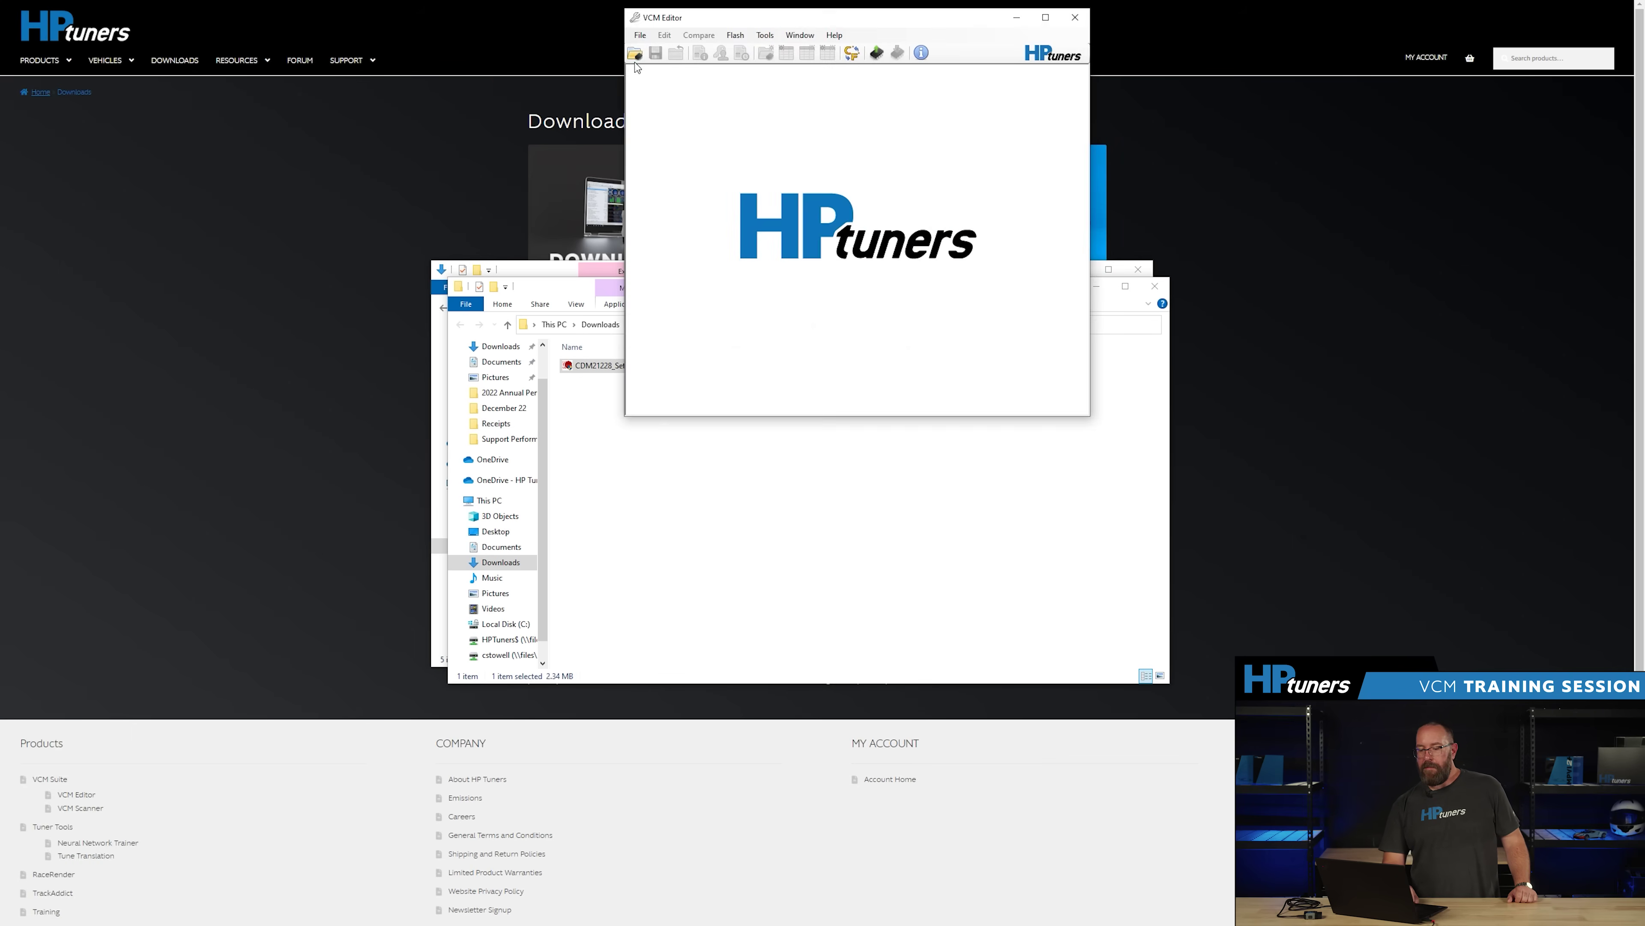
pyautogui.click(843, 36)
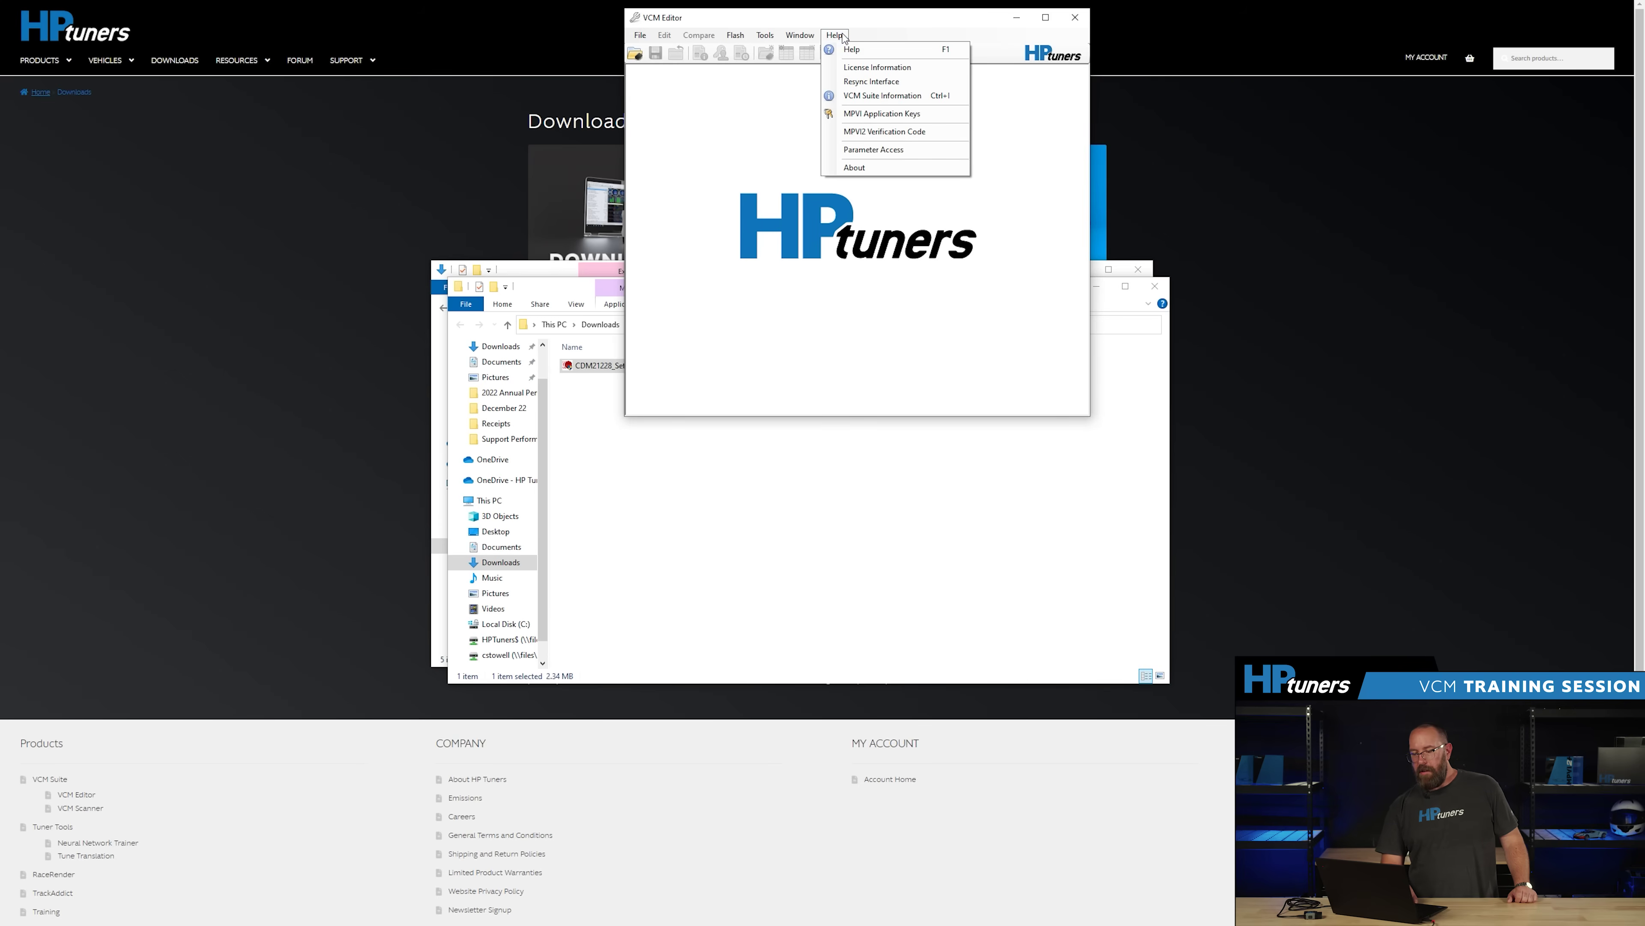
pyautogui.click(854, 168)
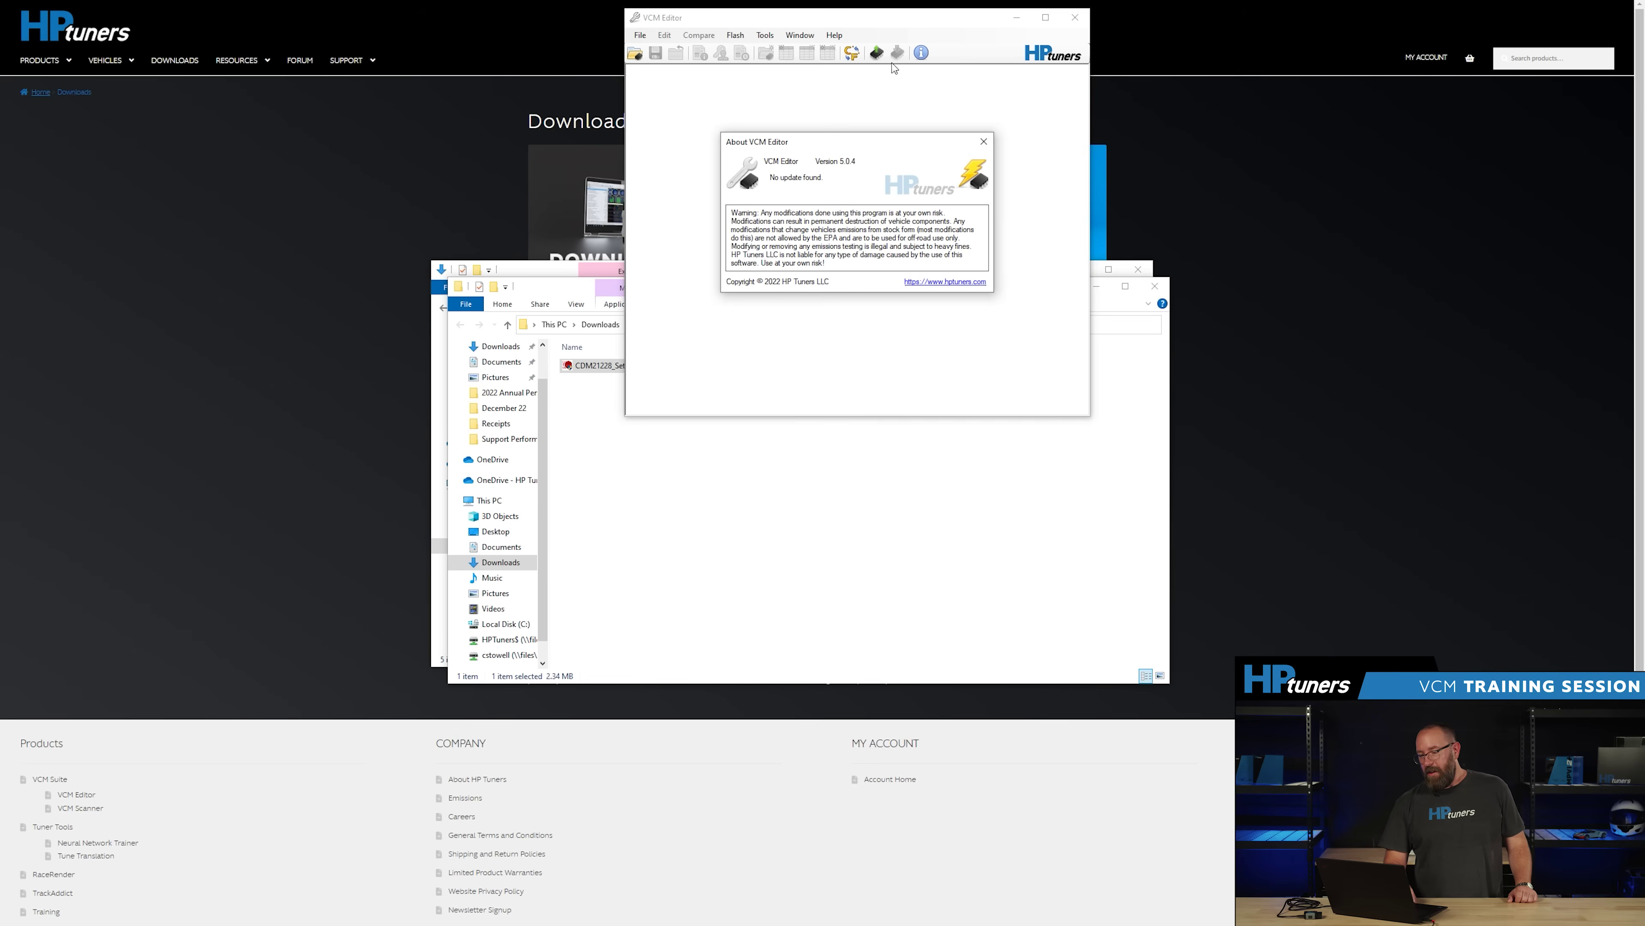
pyautogui.click(983, 142)
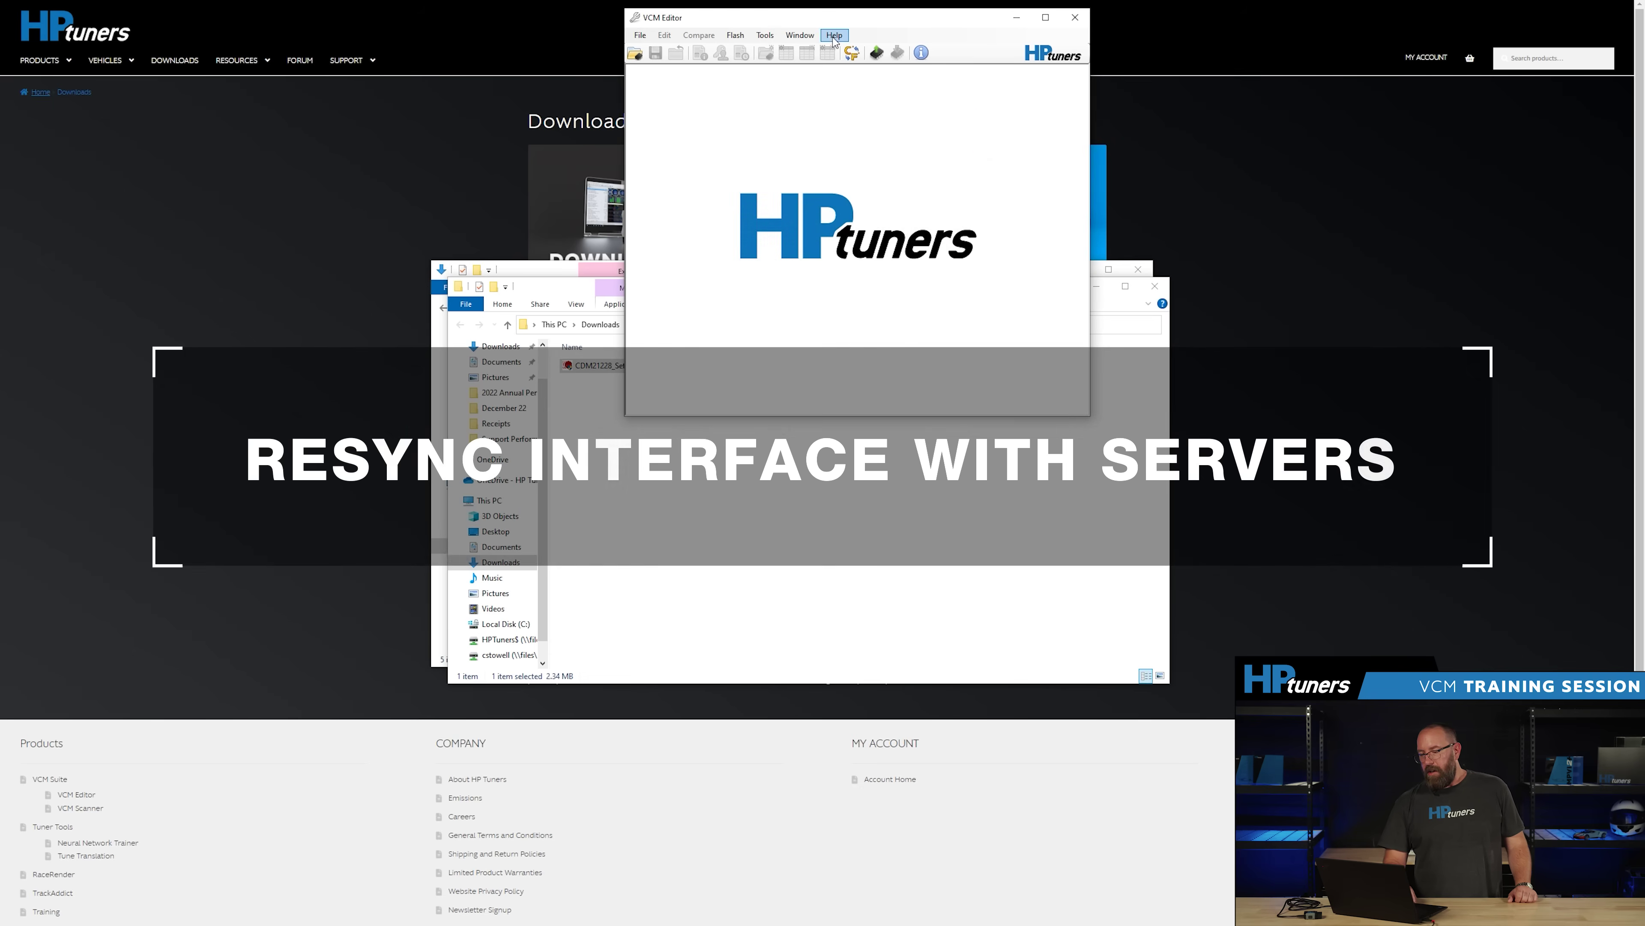
pyautogui.click(833, 36)
pyautogui.click(859, 82)
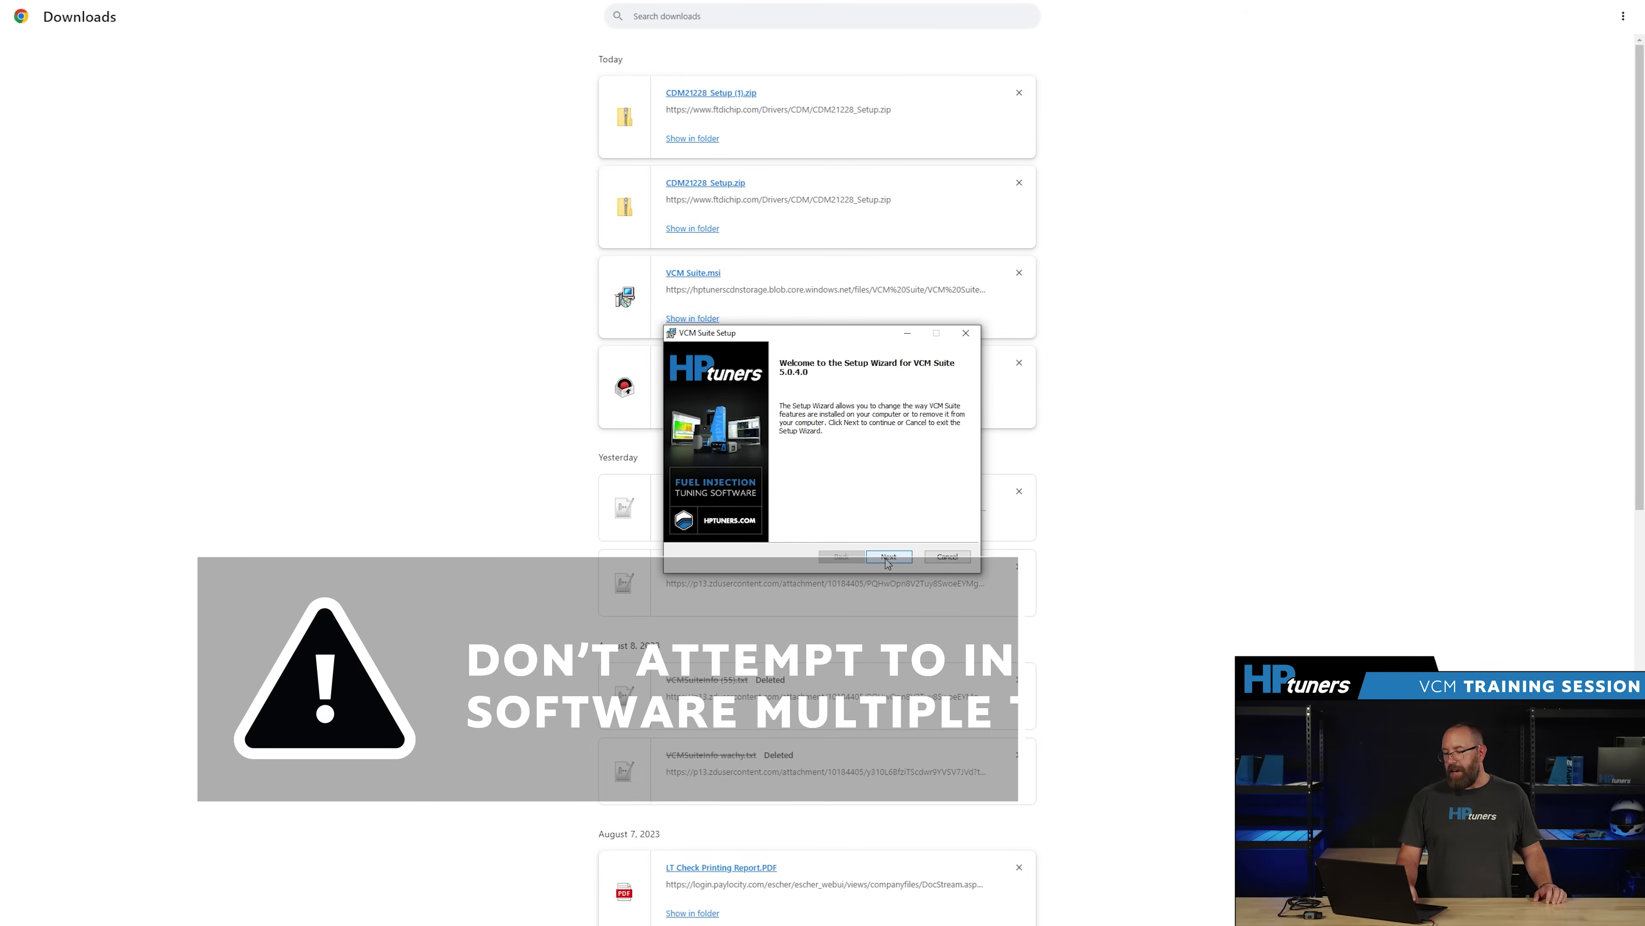
# Rerun the VCM Suite installer and cancel at the change, repair or remove page
pyautogui.click(888, 557)
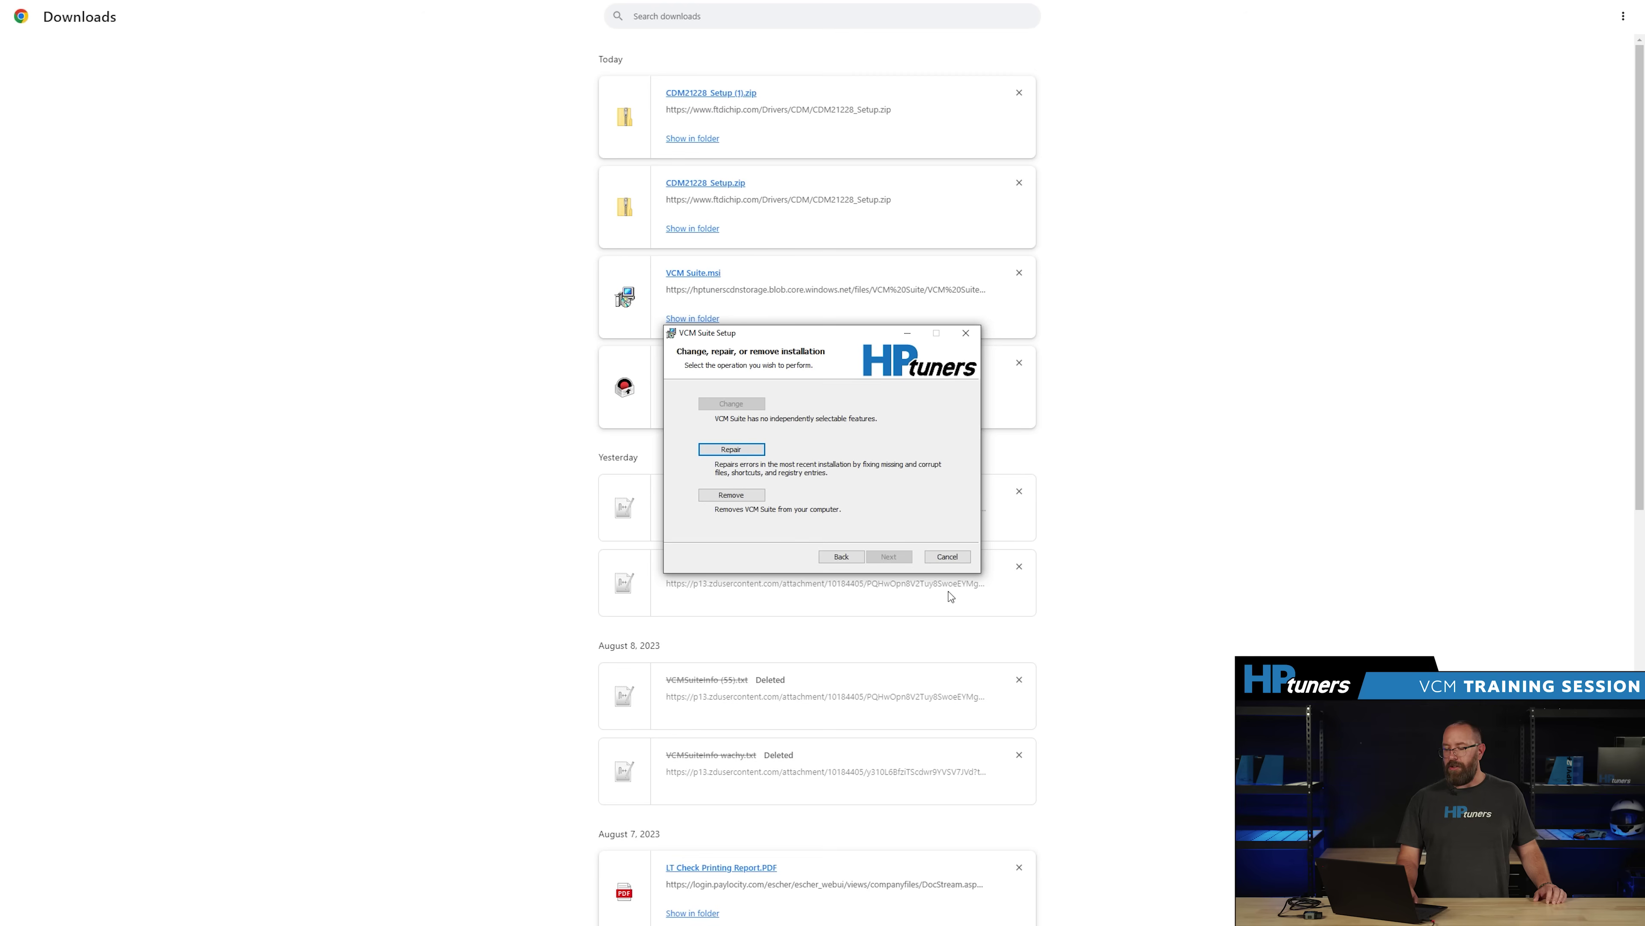
pyautogui.click(948, 557)
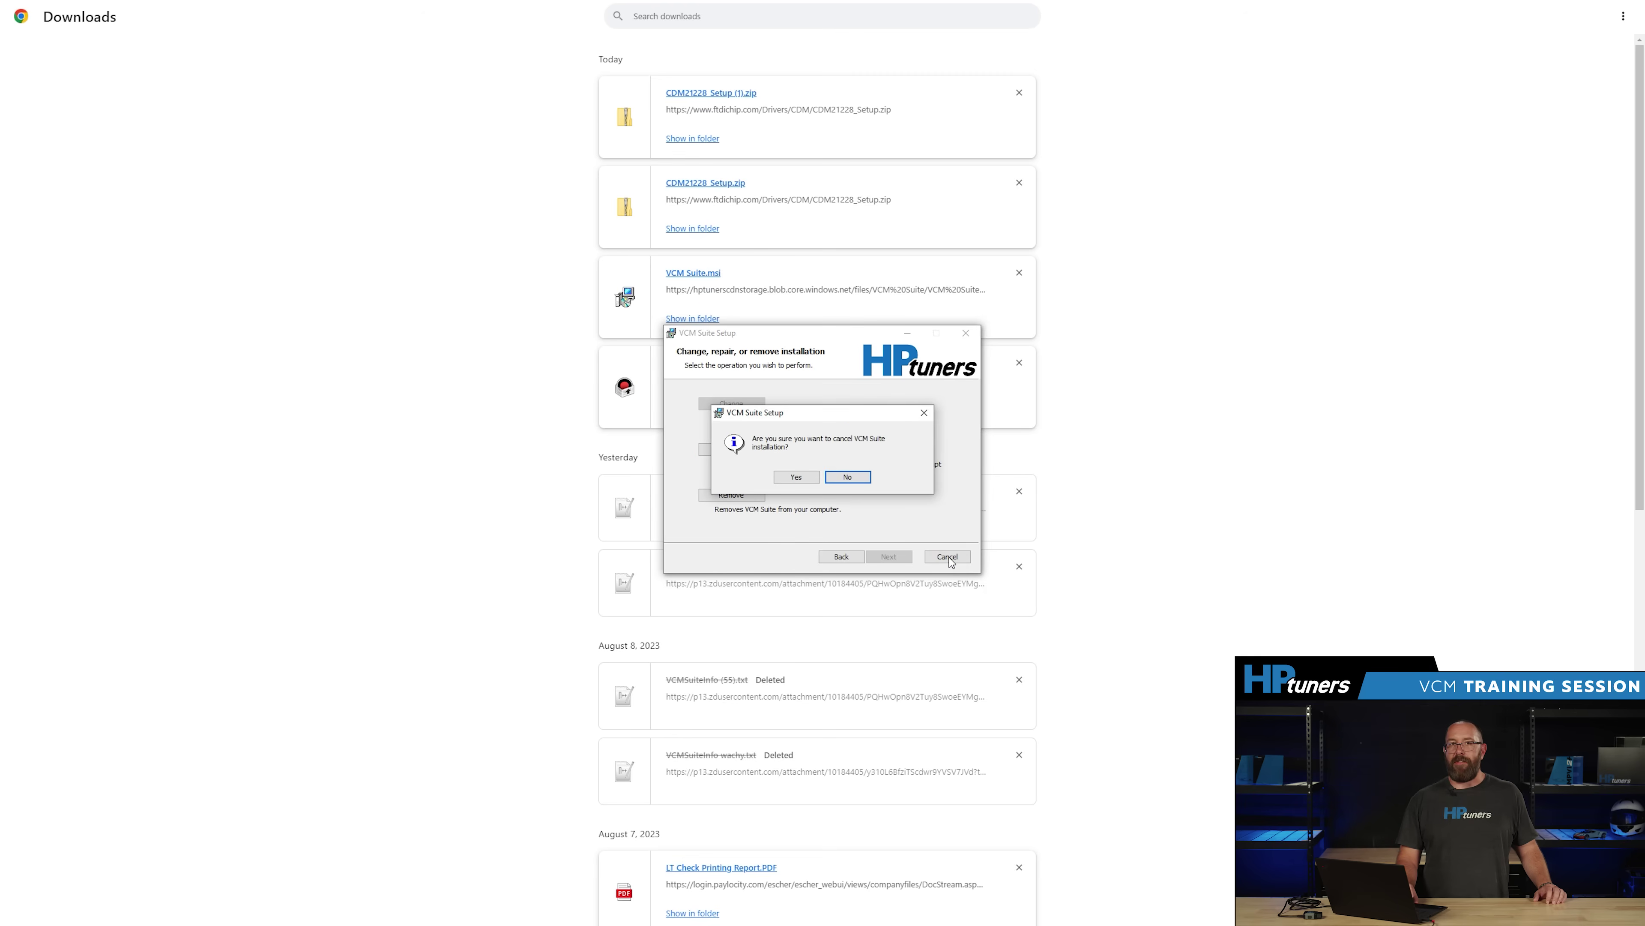